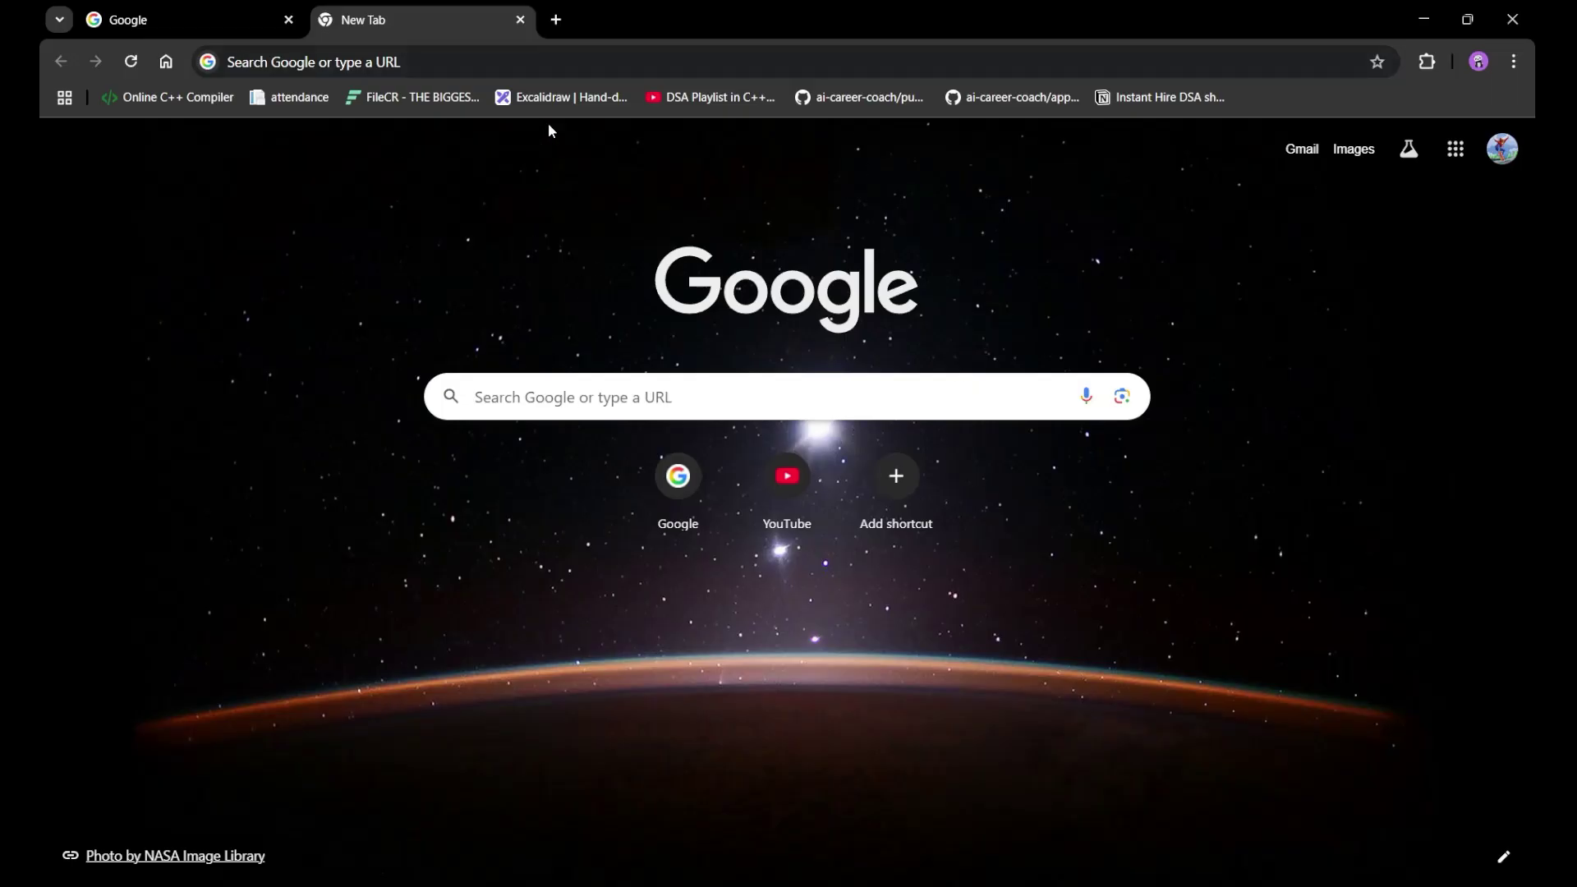
- Search Google for 'nodejs'
left_click(528, 63)
type("node")
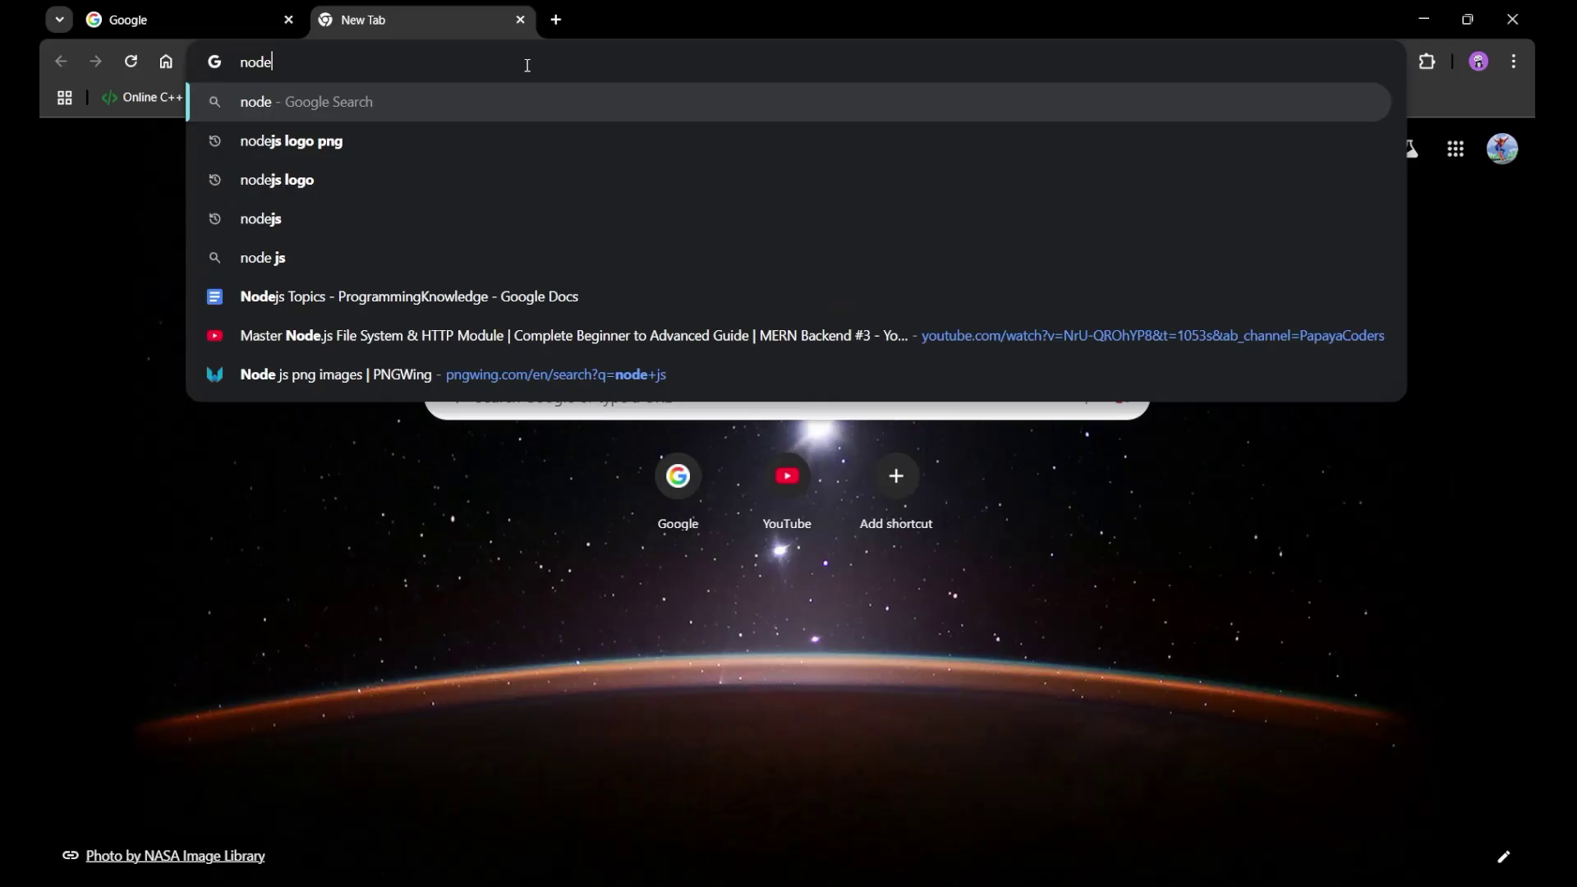
type("js")
key("Return")
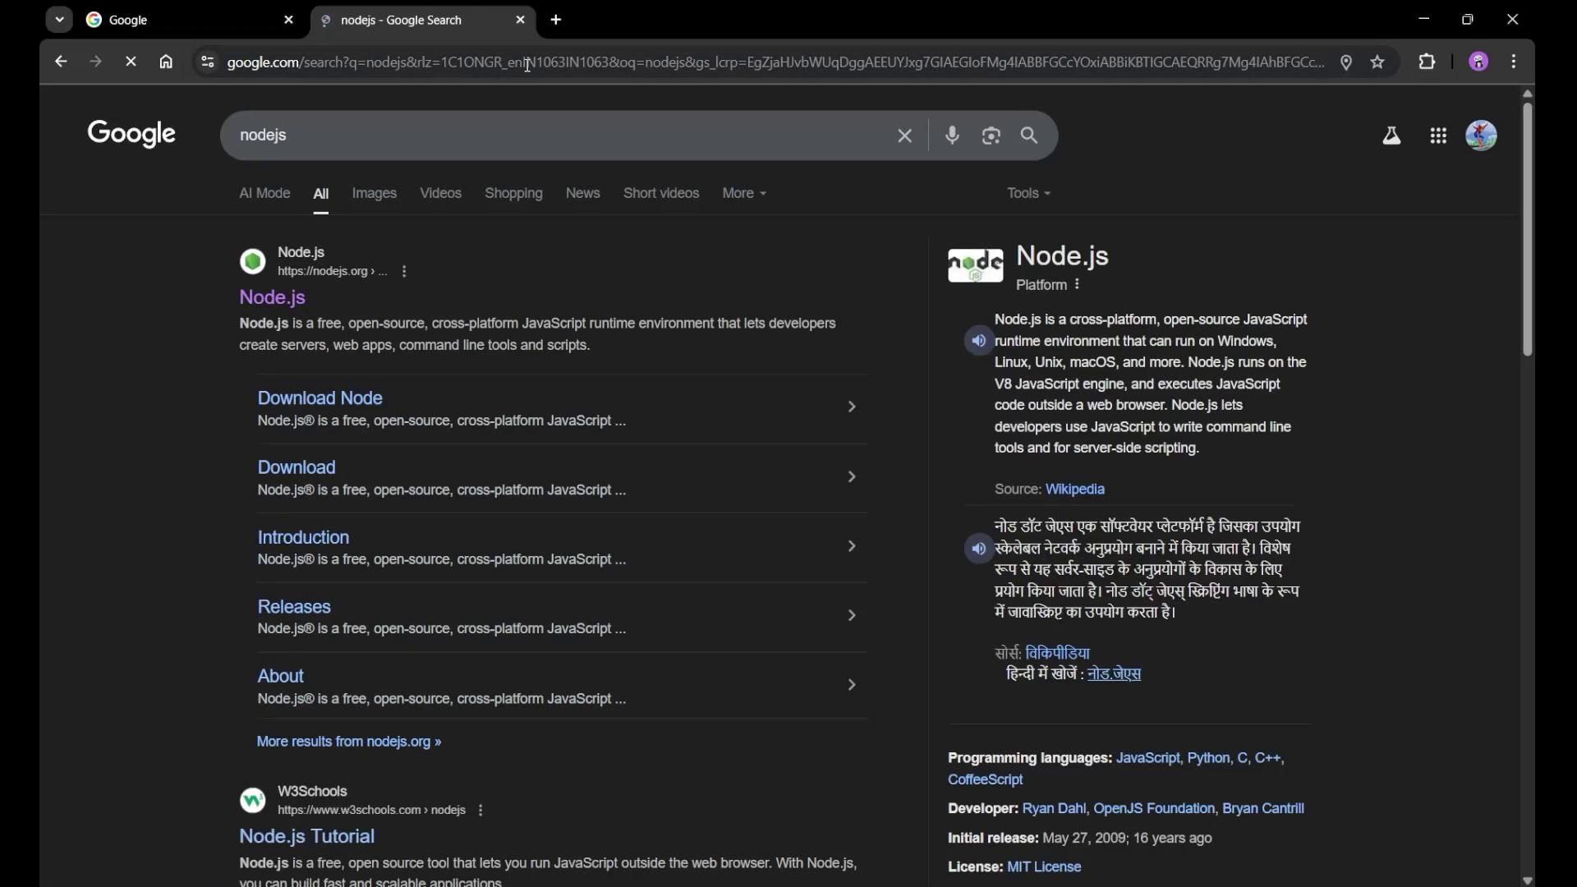
scroll(167, 237, "up", 5)
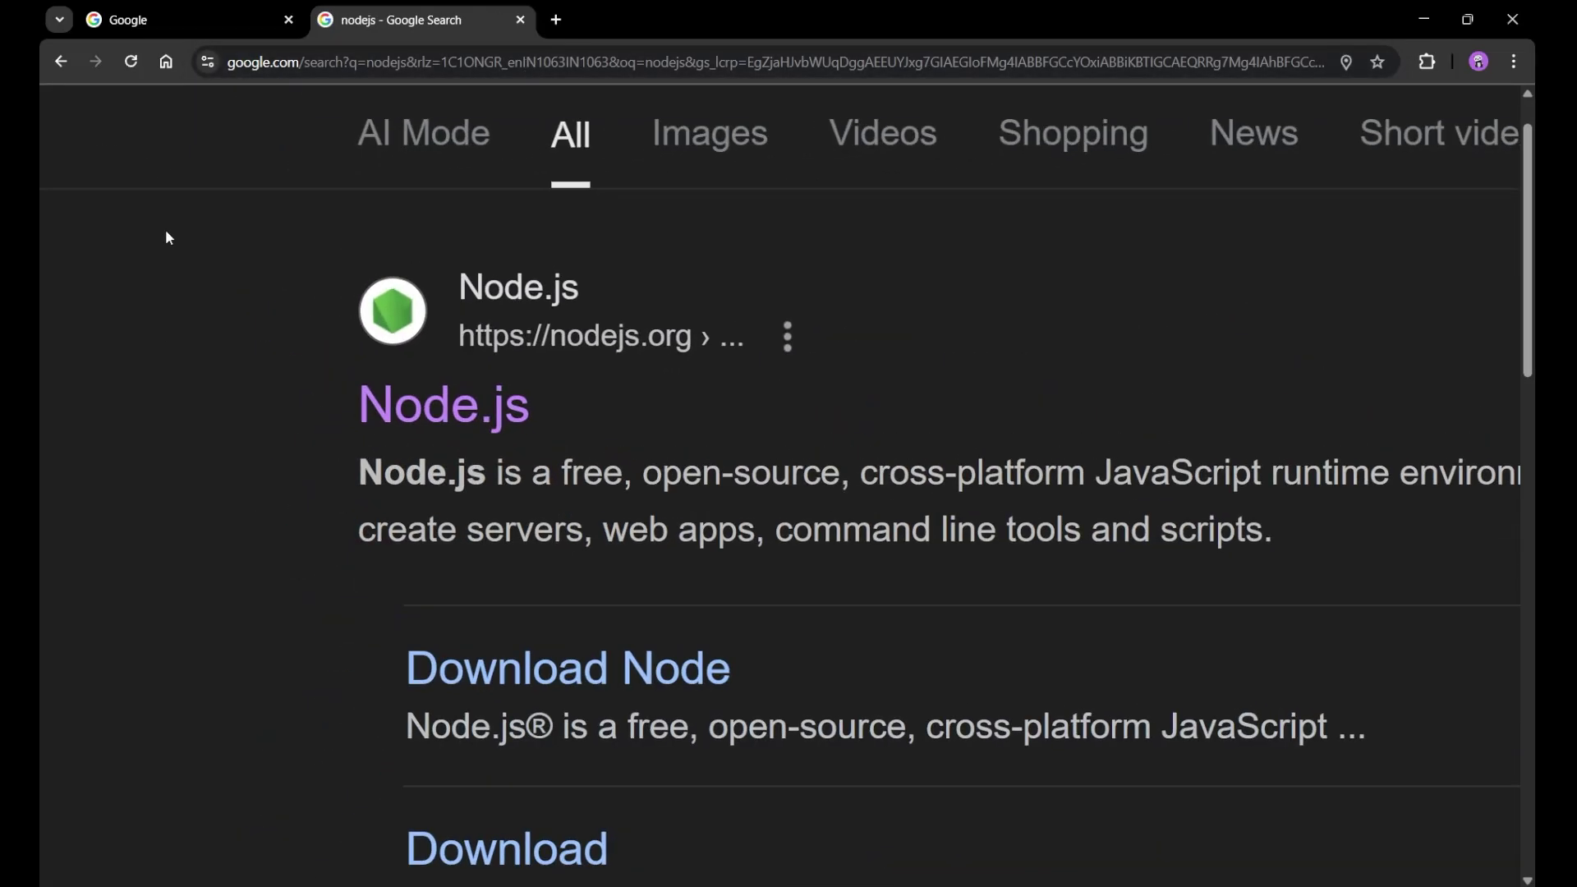
- Open nodejs.org's download page and keep x64 as the Windows architecture
left_click(435, 406)
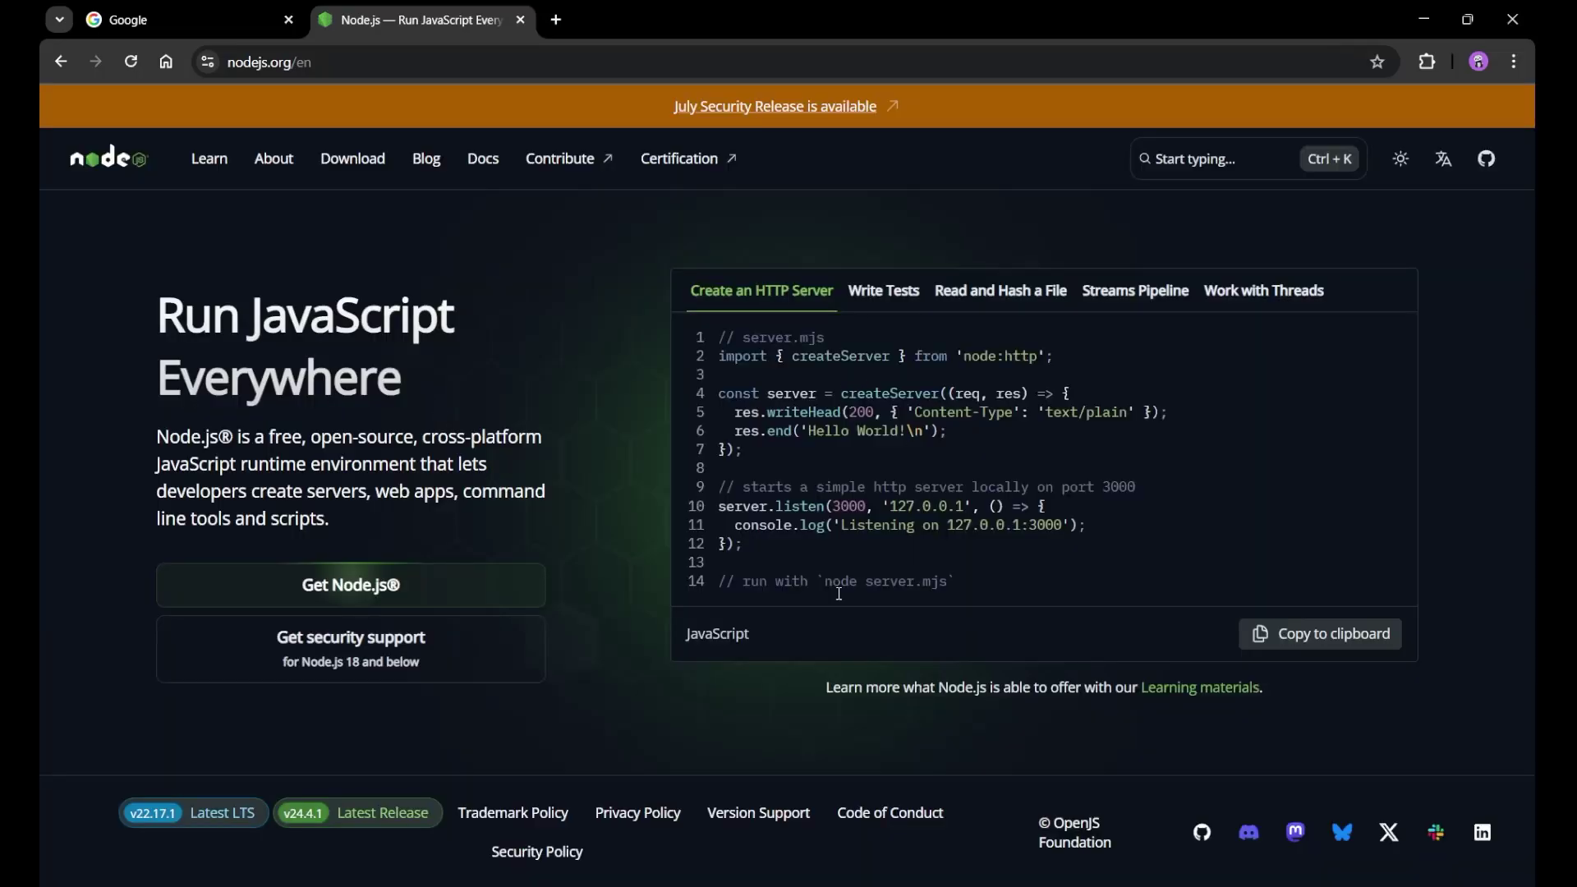
scroll(361, 238, "up", 3)
scroll(362, 237, "up", 2)
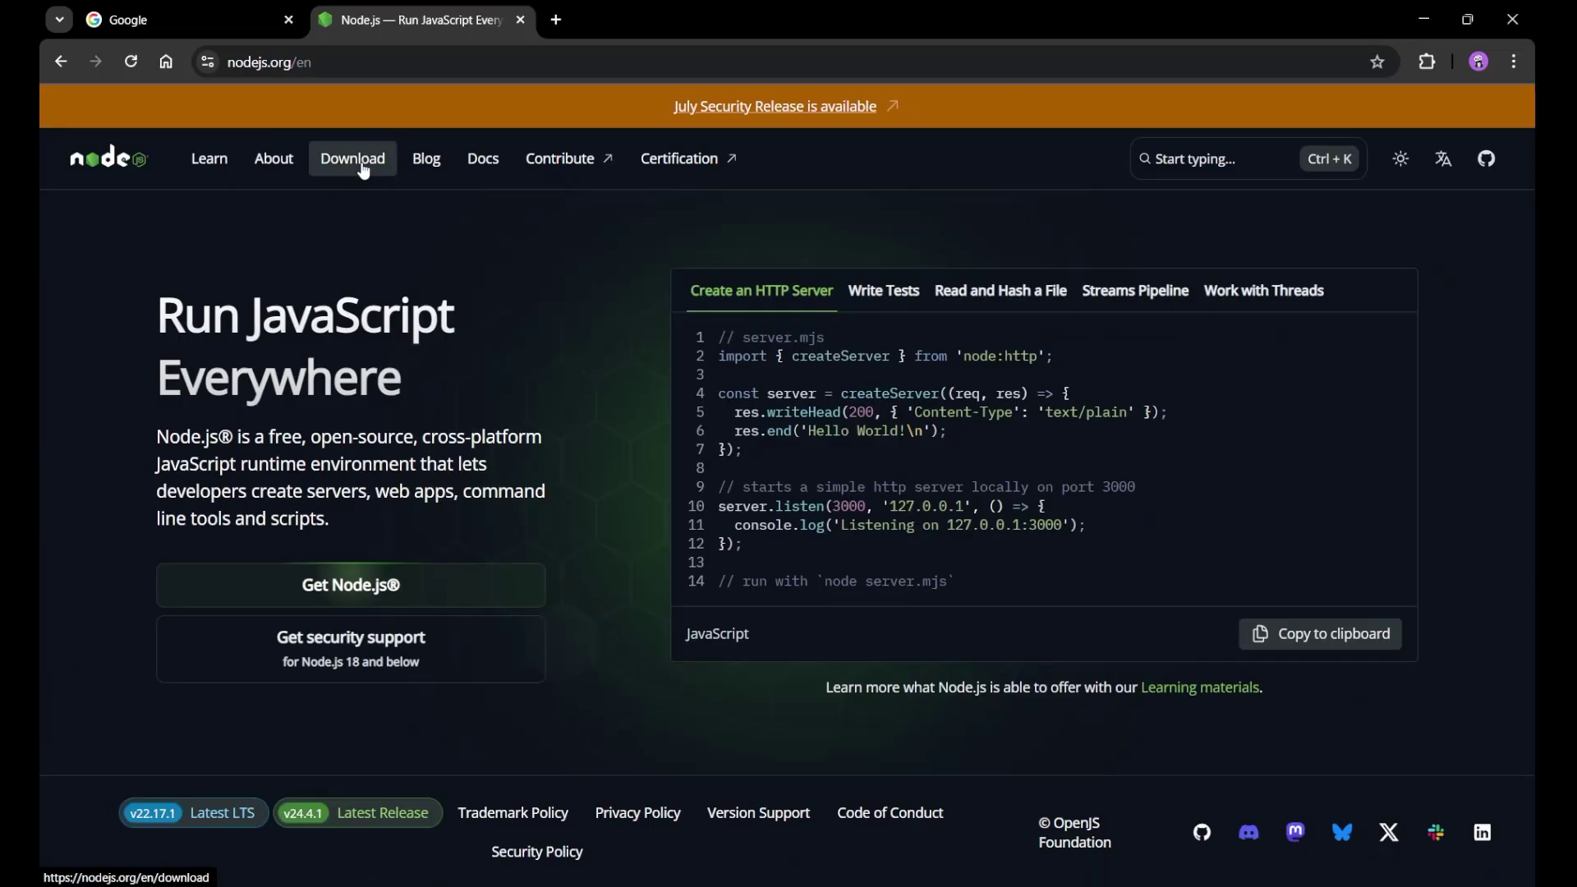
left_click(363, 168)
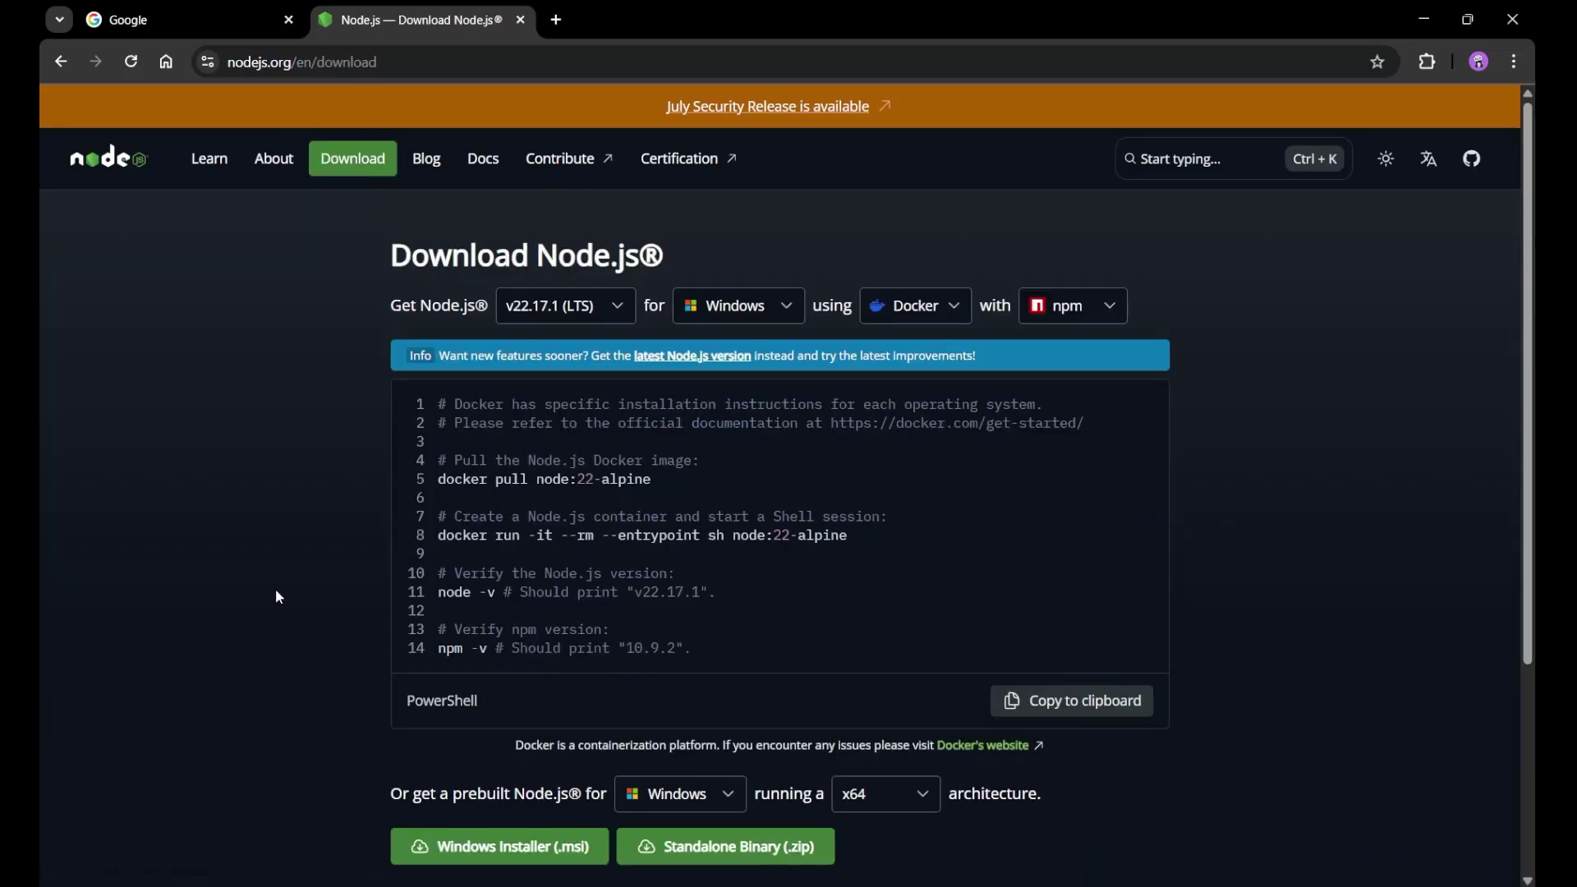
scroll(275, 587, "down", 3)
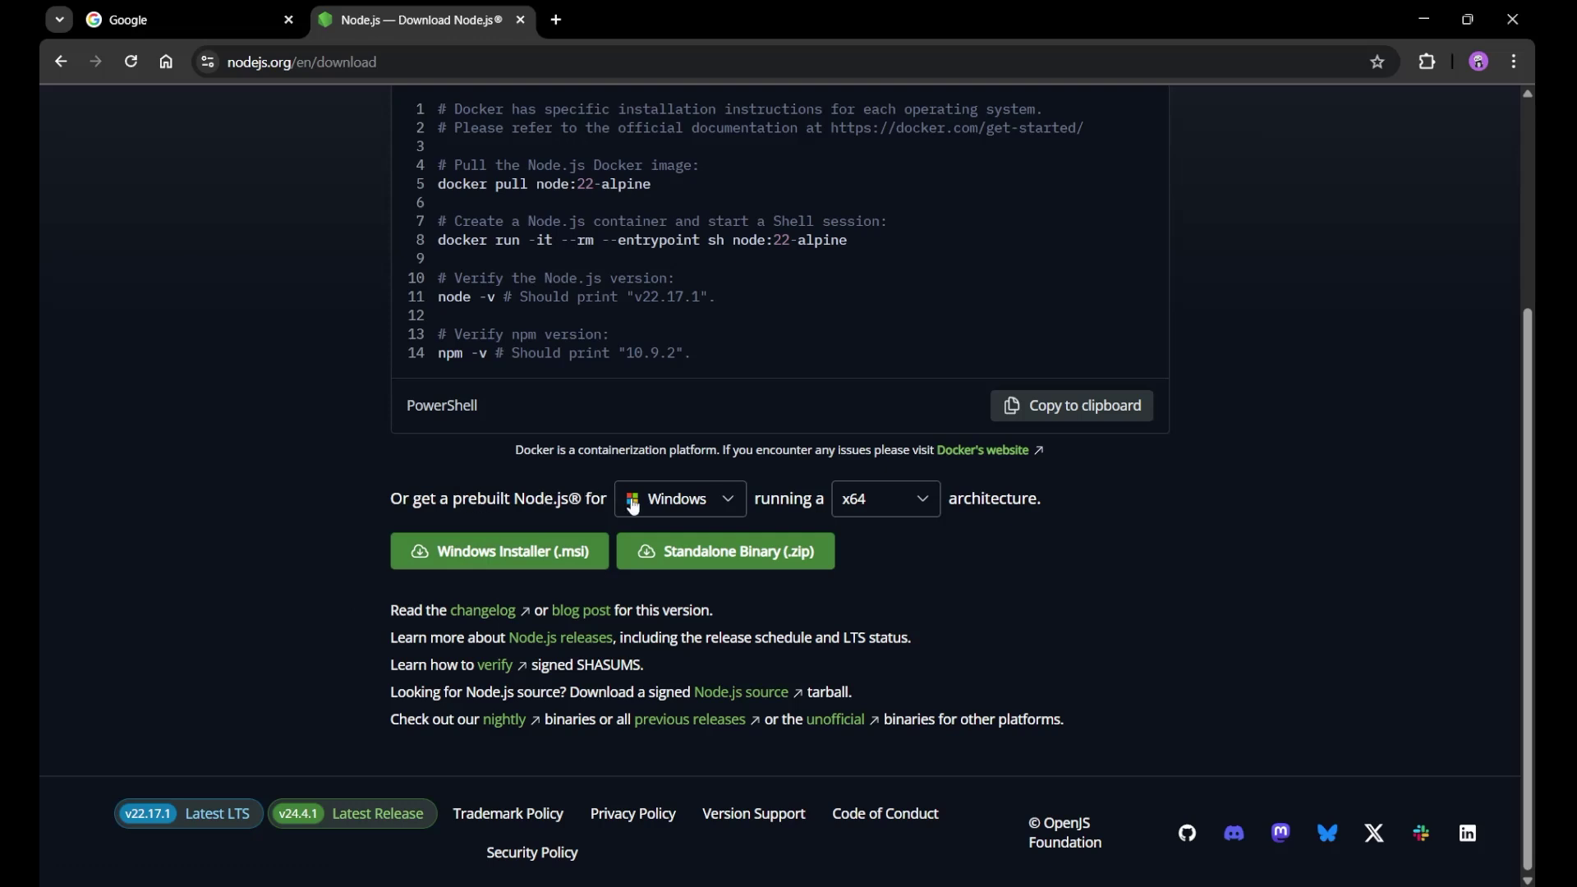
left_click(926, 510)
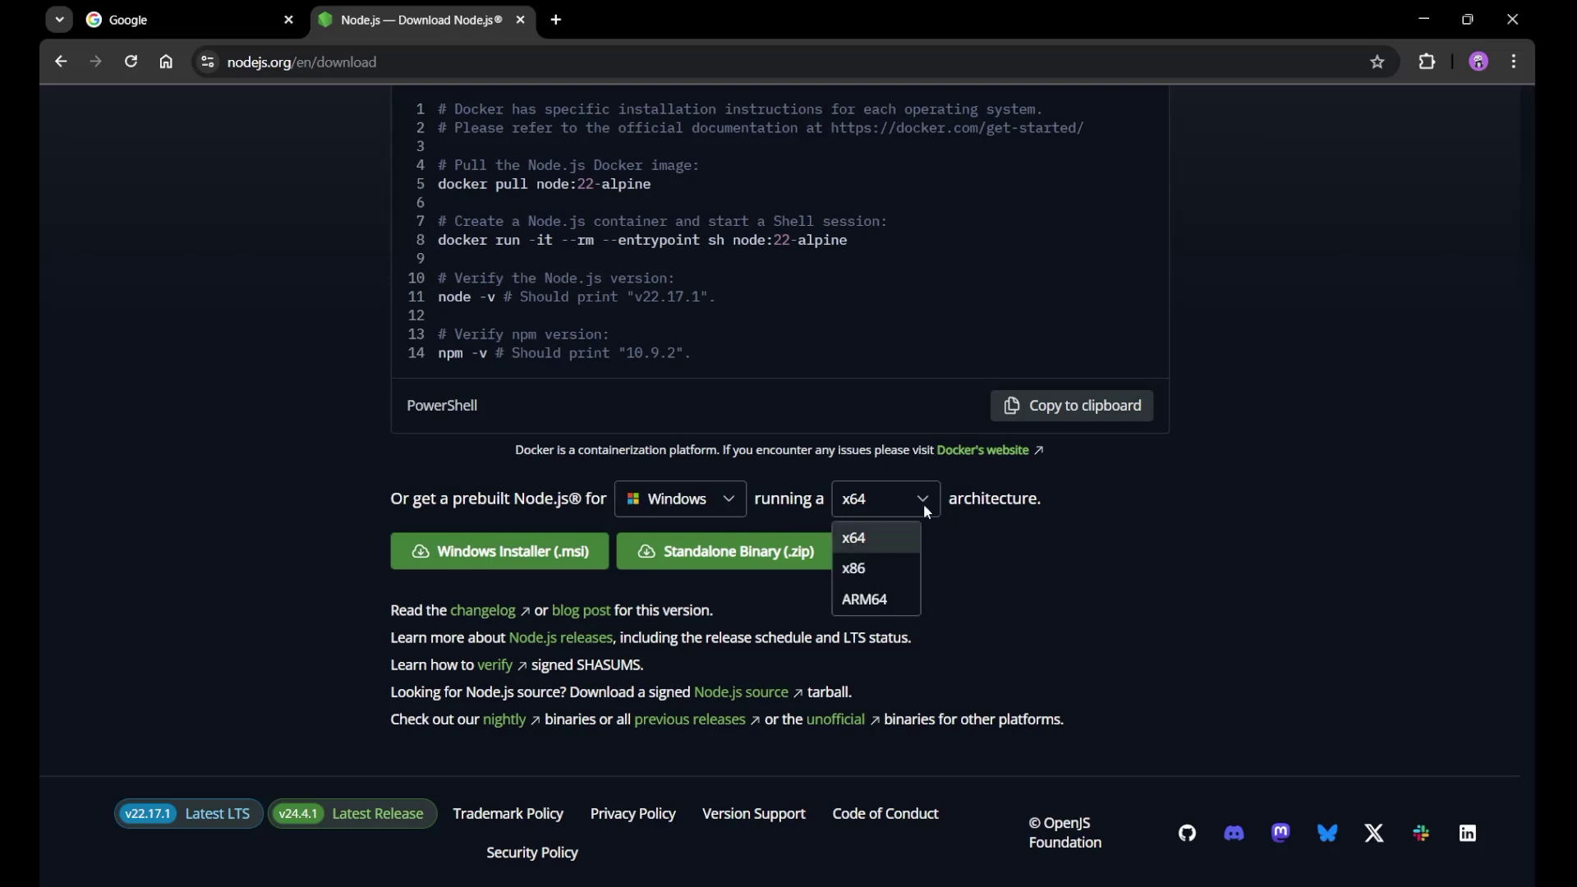
left_click(1184, 522)
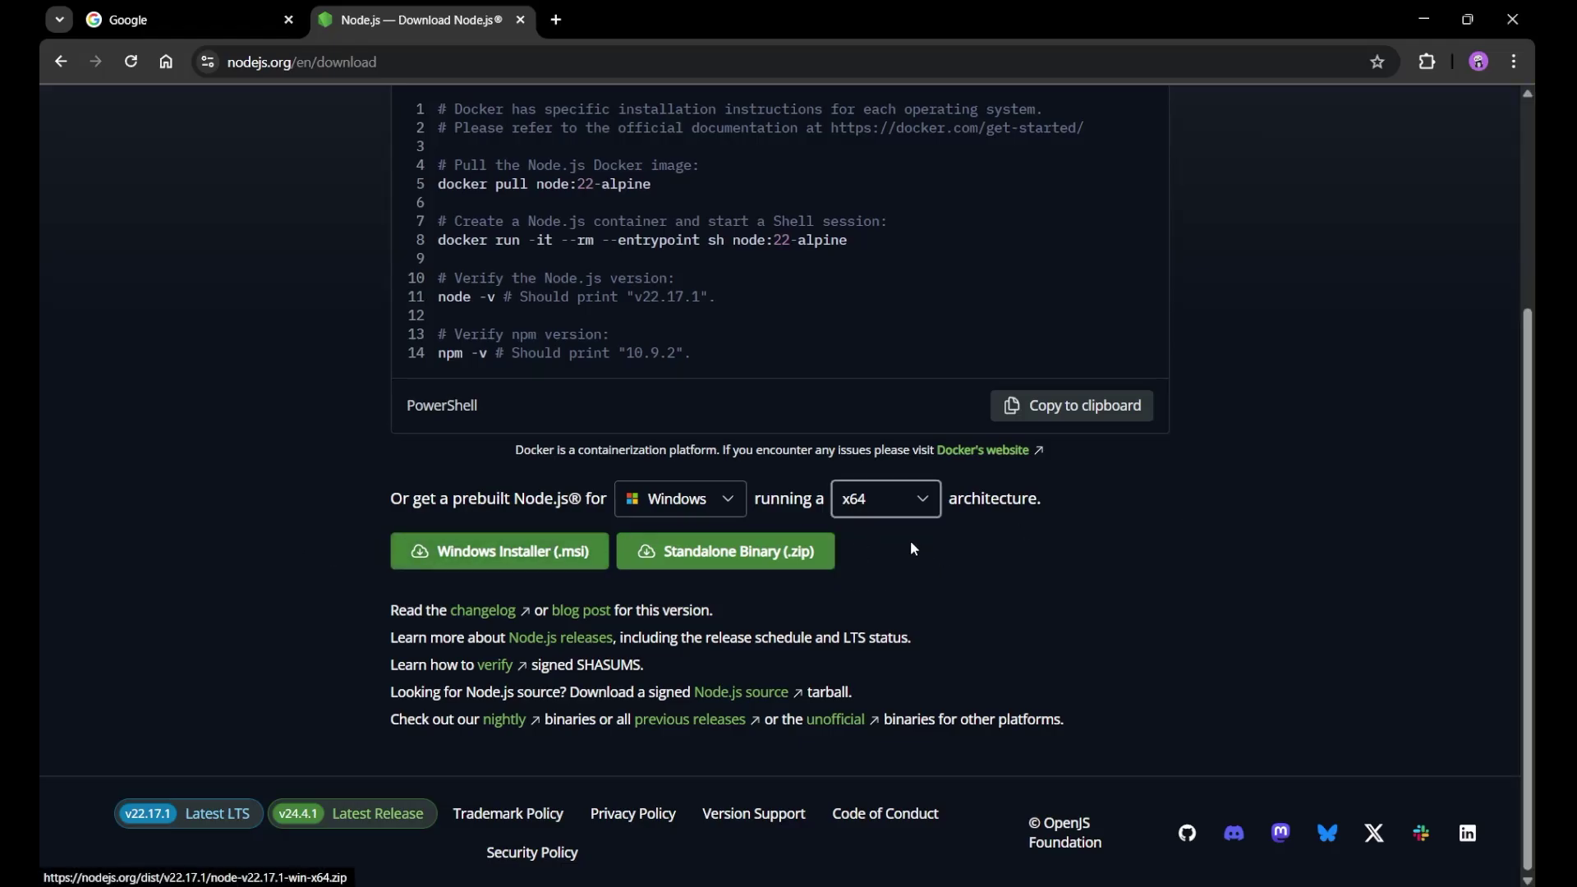
- Download the Windows Installer (.msi) and run node-v22.17.1-x64.msi once it finishes
left_click(461, 555)
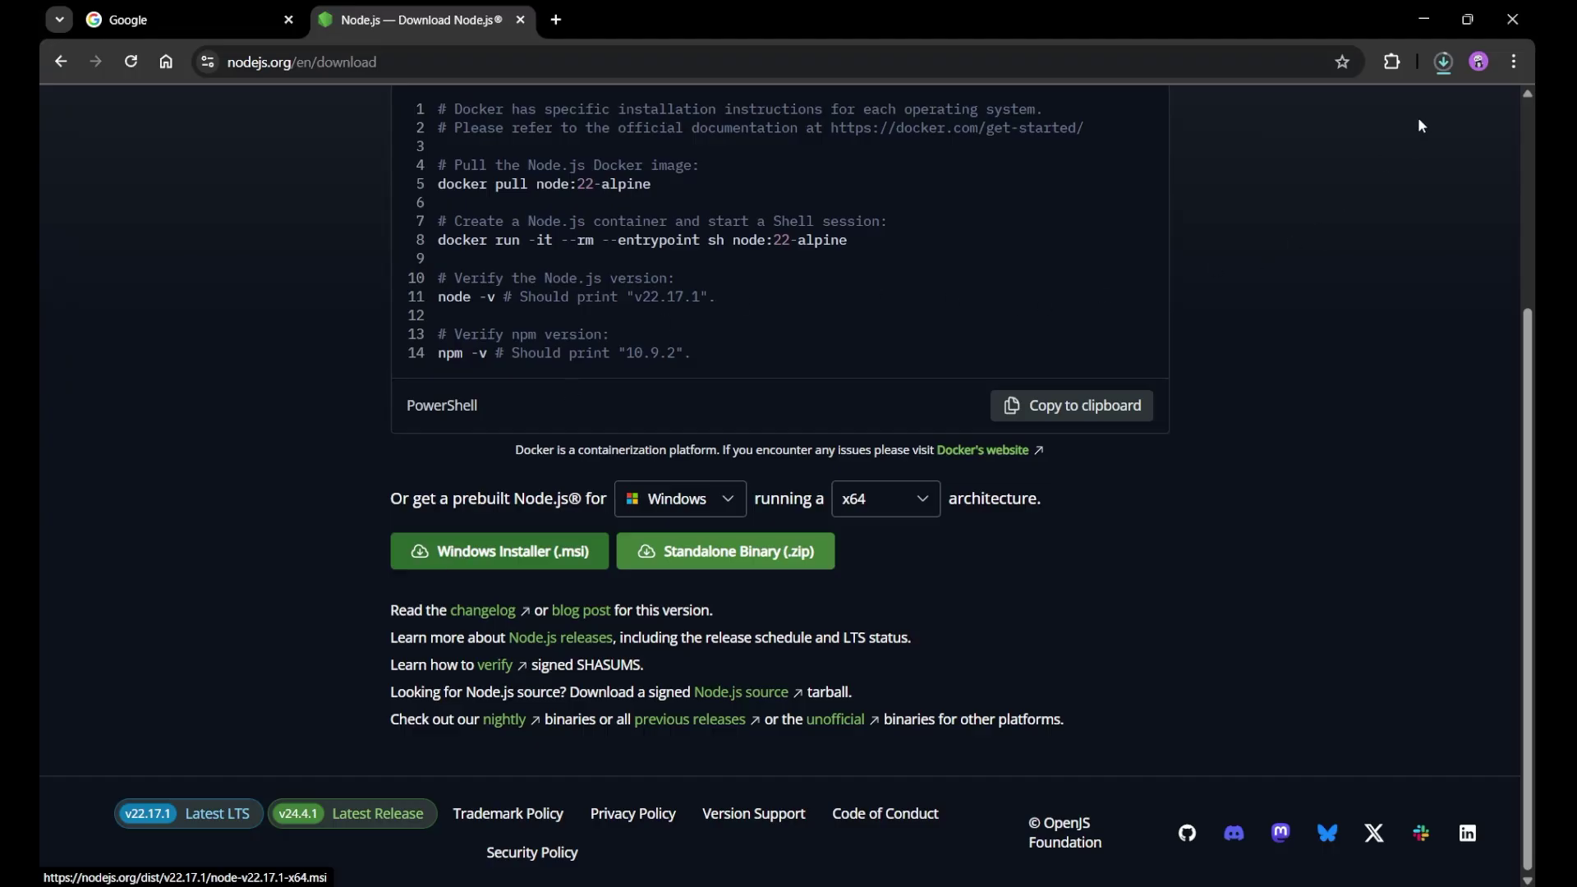
left_click(1442, 67)
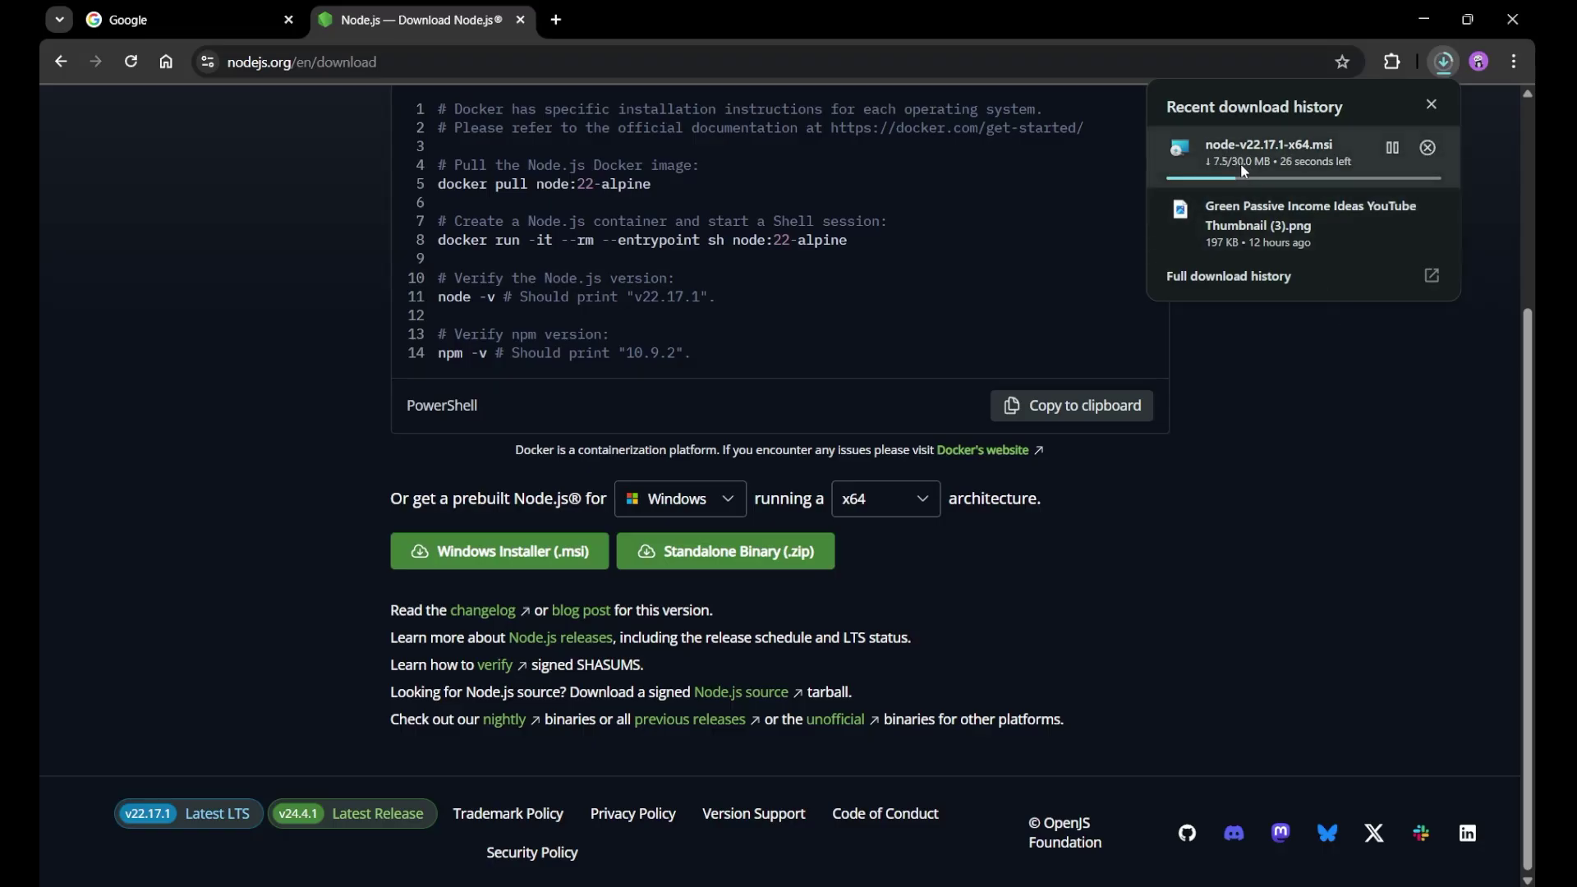
left_click(1311, 469)
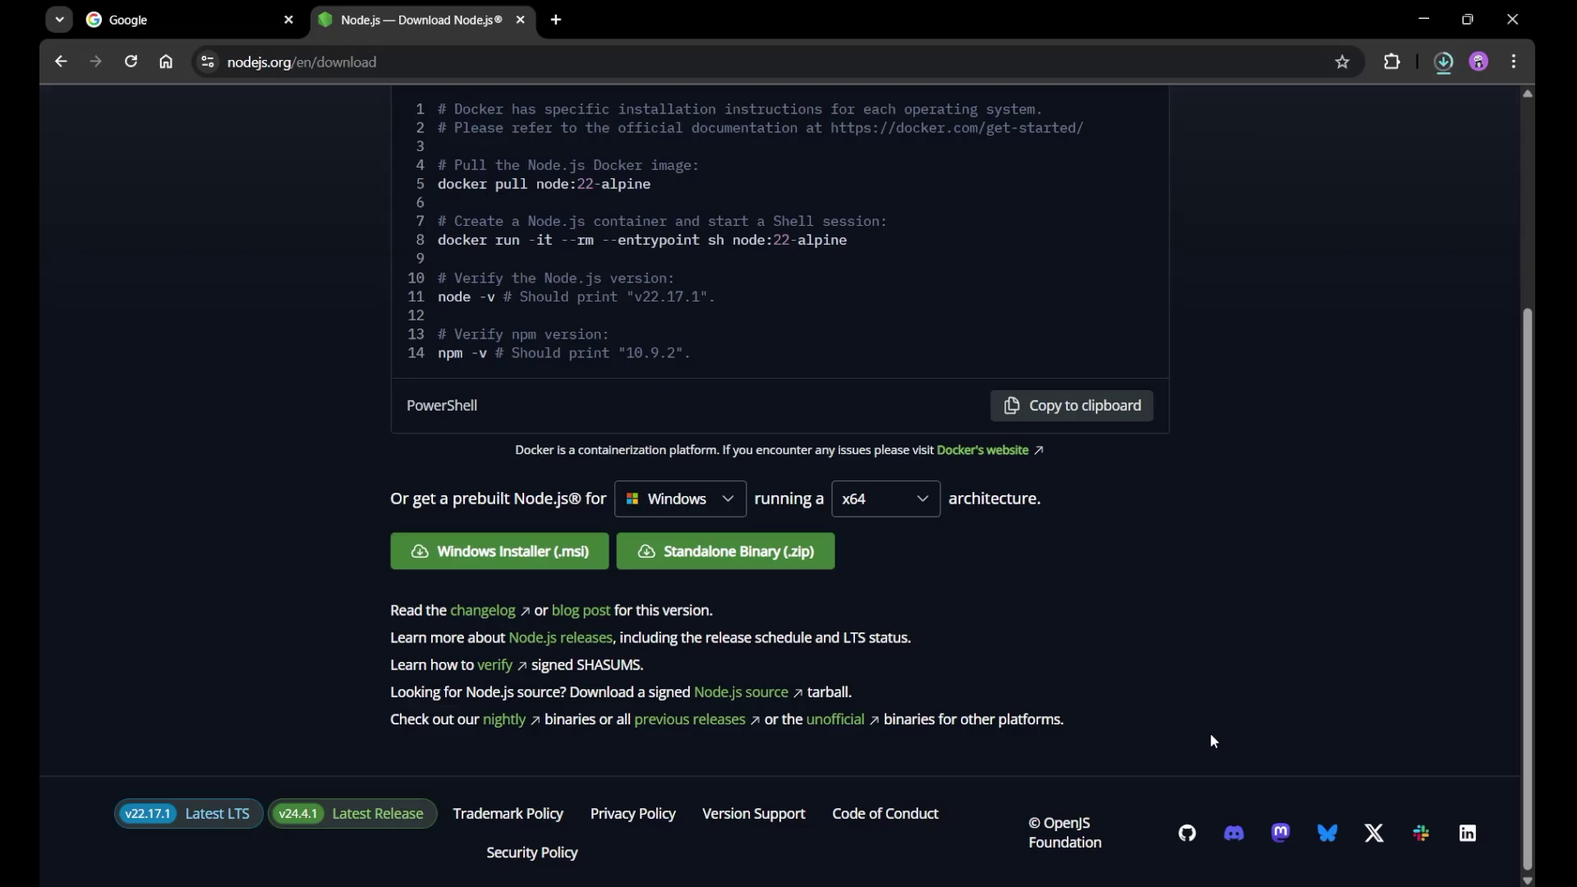
left_click(1442, 61)
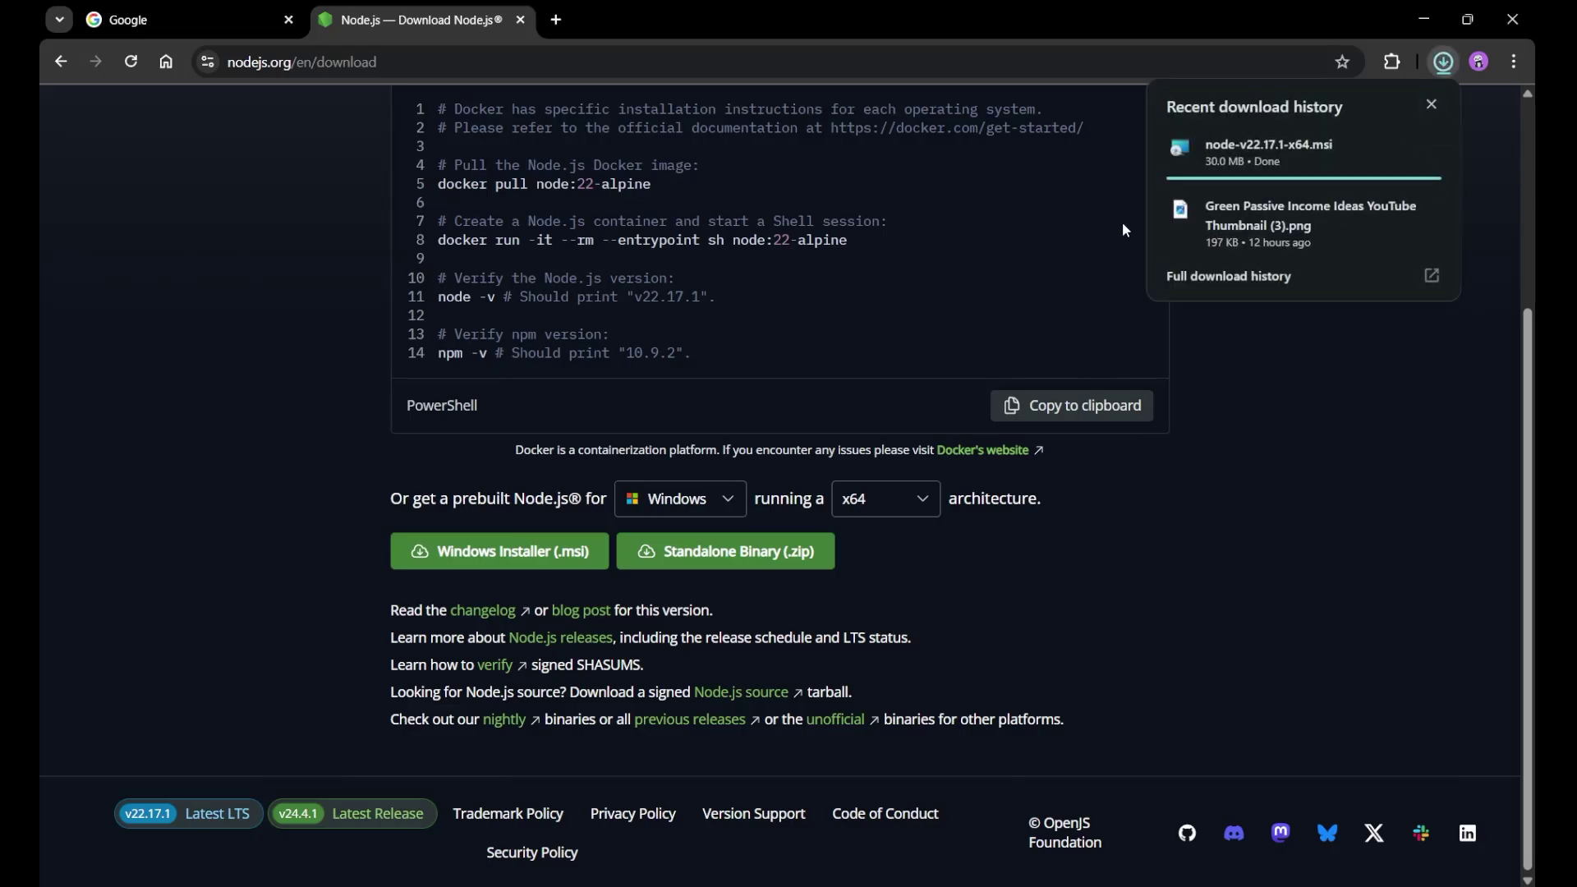
left_click(1307, 157)
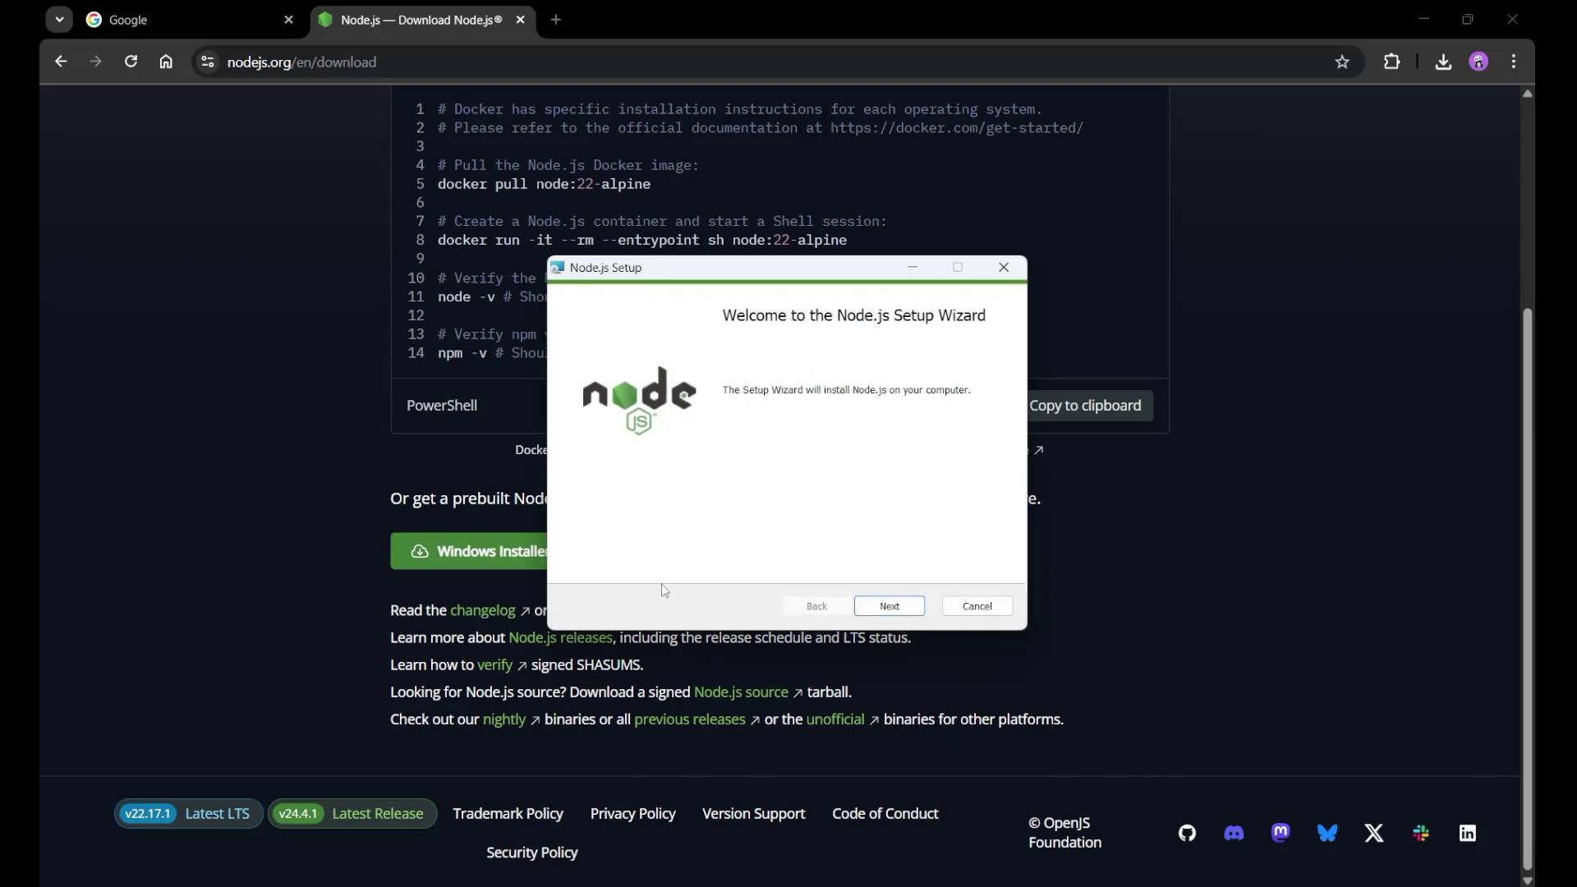
- Accept the license terms and keep the default install folder
left_click(889, 607)
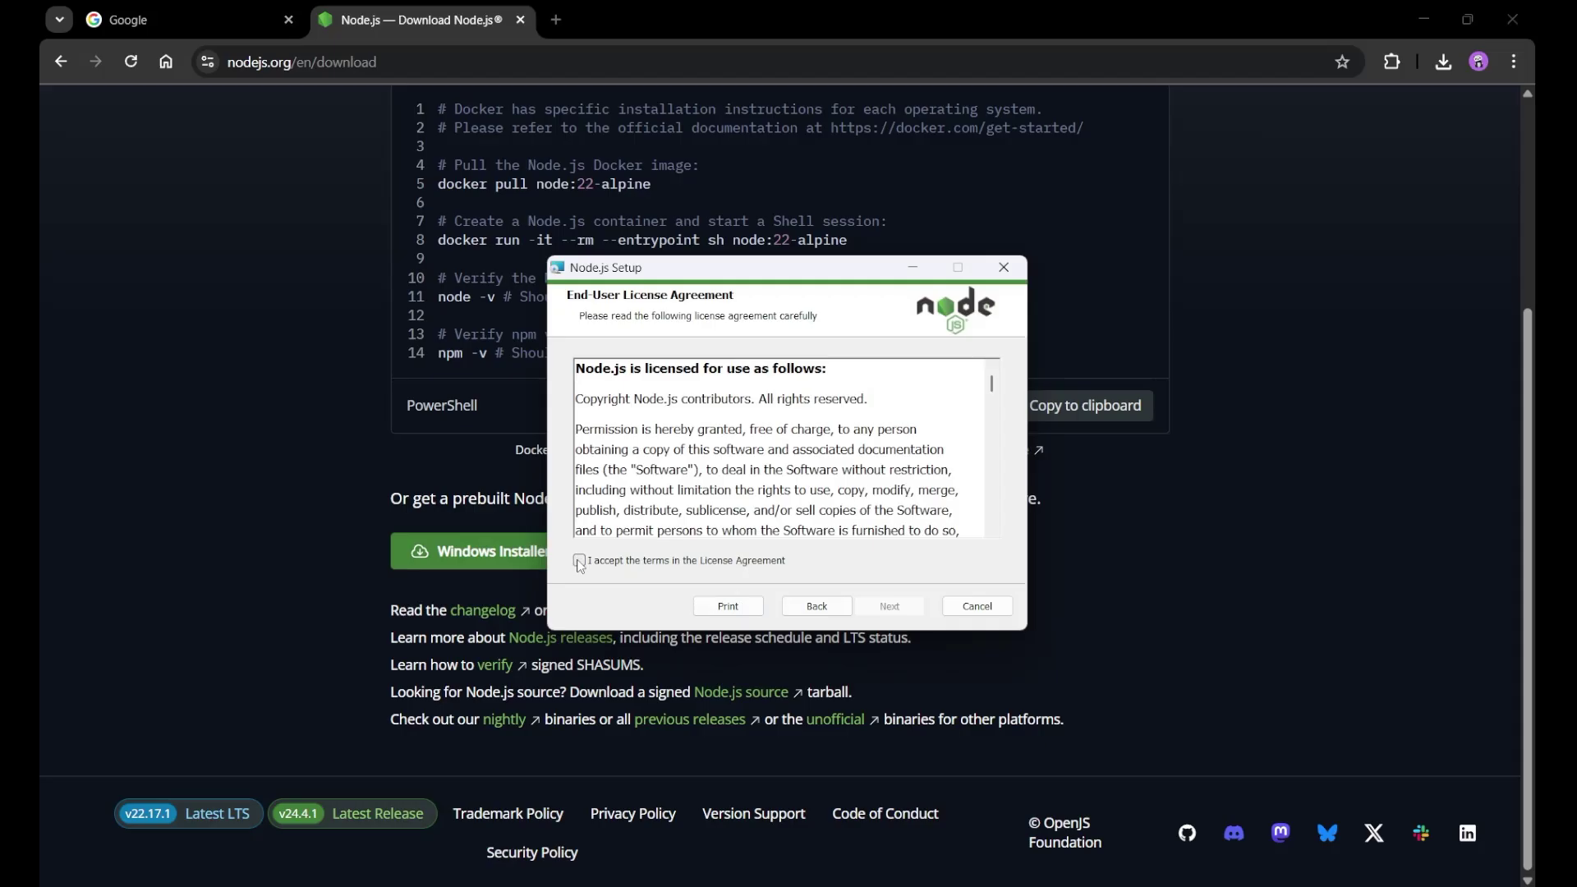
left_click(580, 560)
left_click(880, 612)
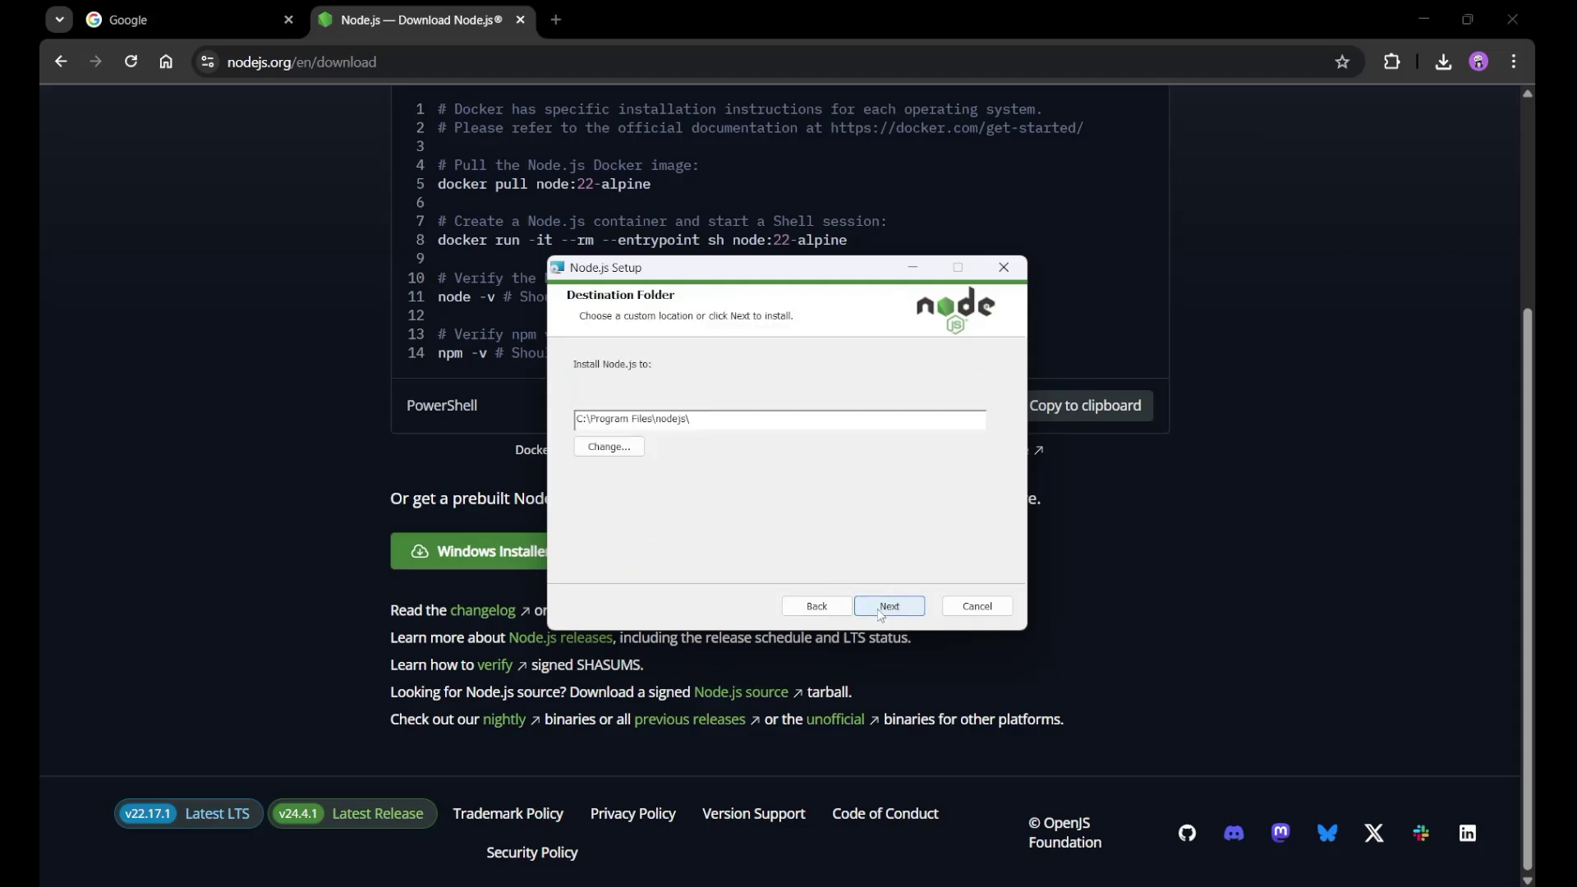
left_click(880, 613)
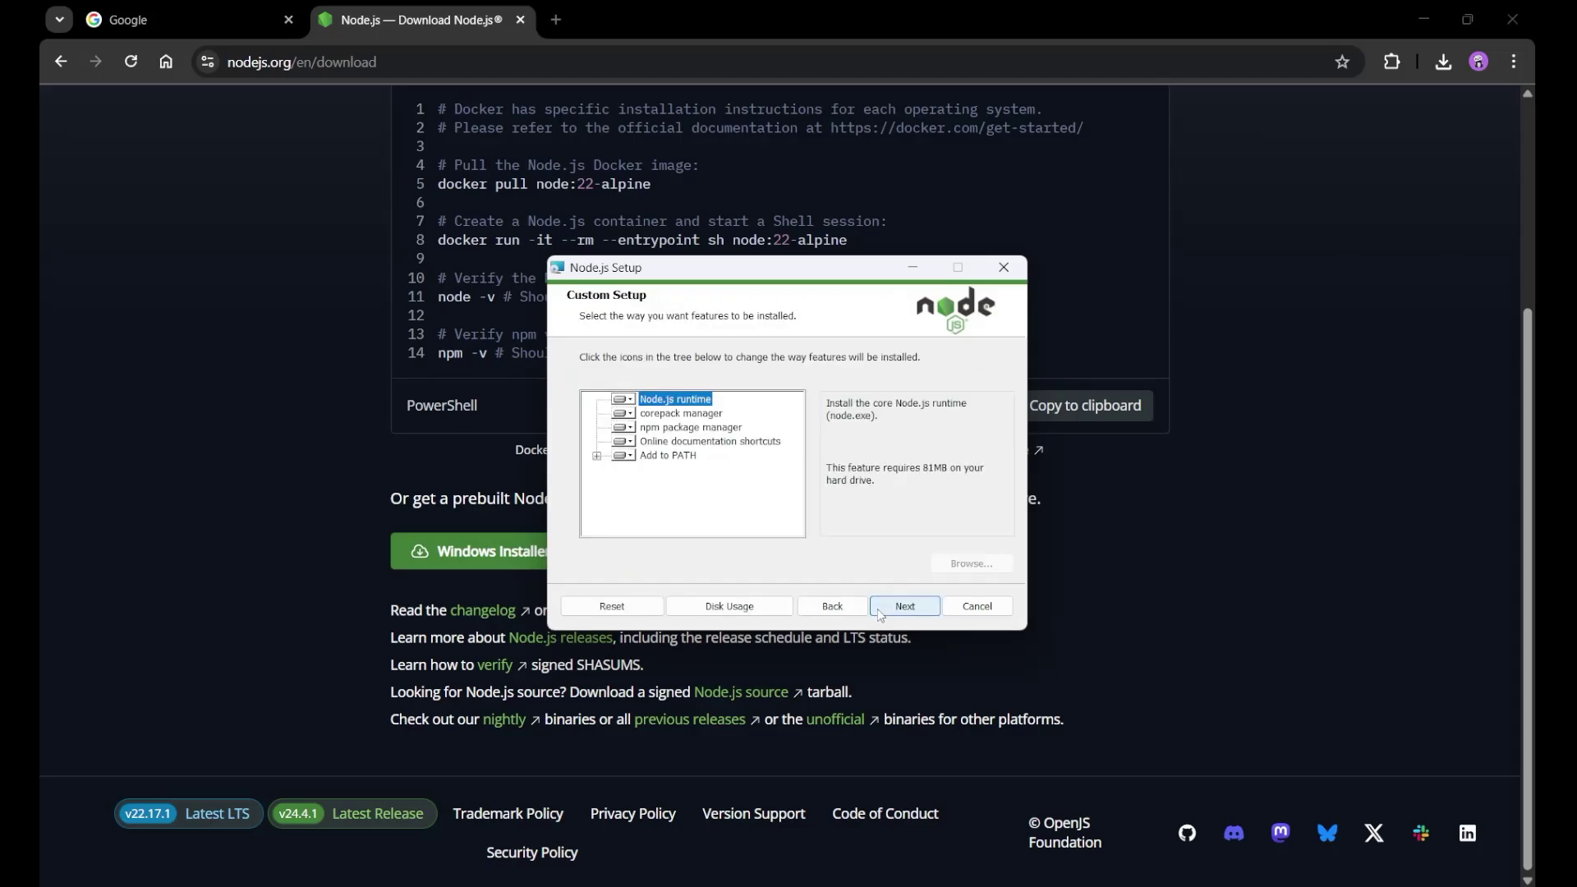
- Keep default features, skip native module tools, install, and finish the wizard
left_click(902, 613)
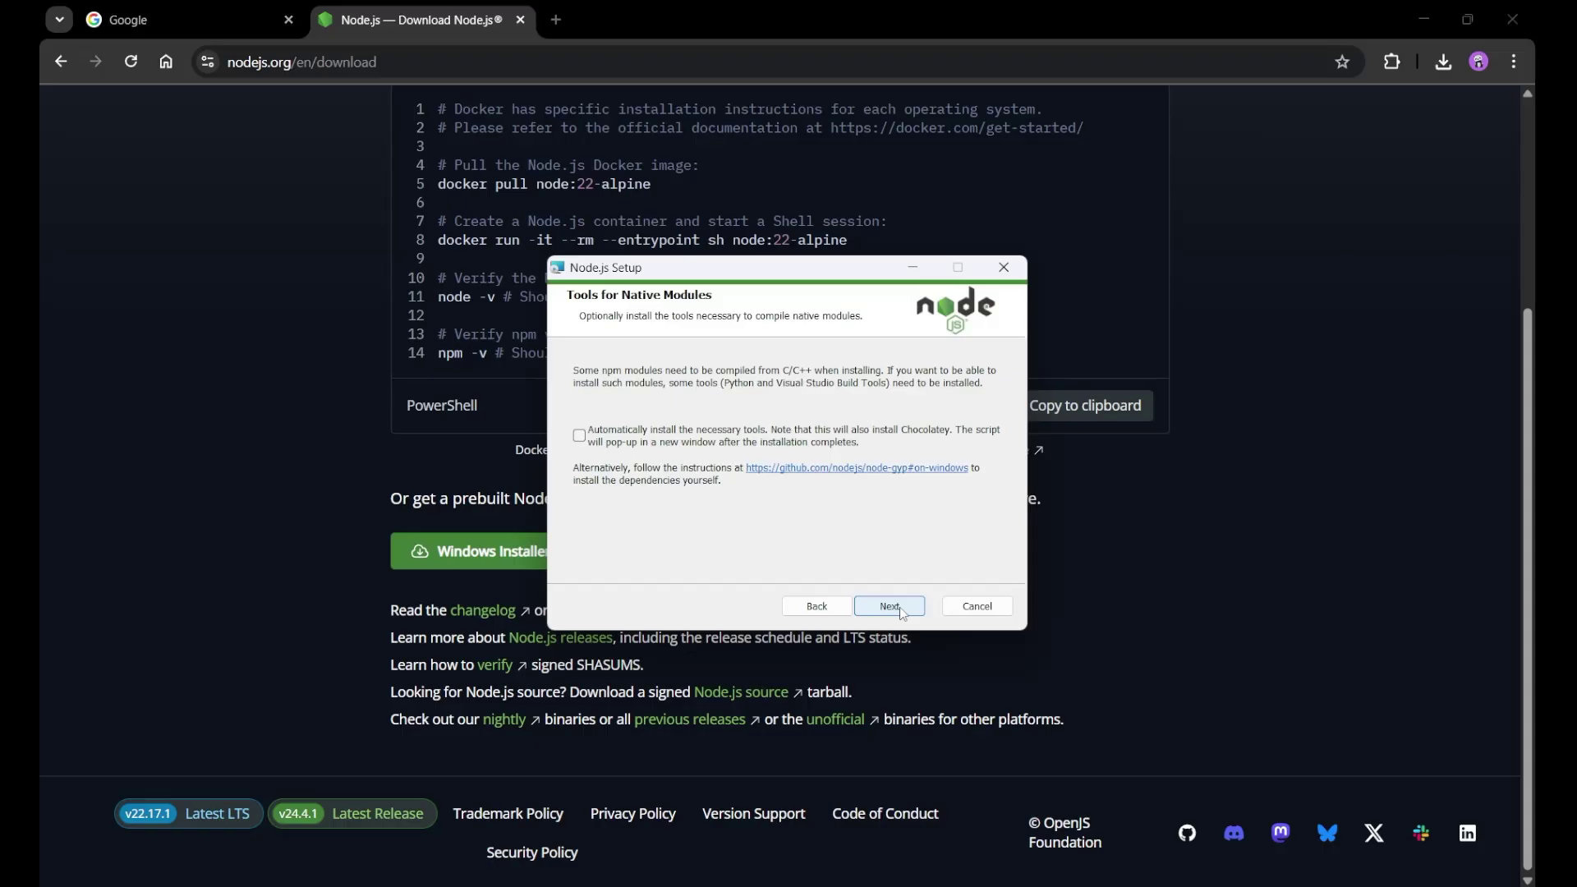
left_click(903, 613)
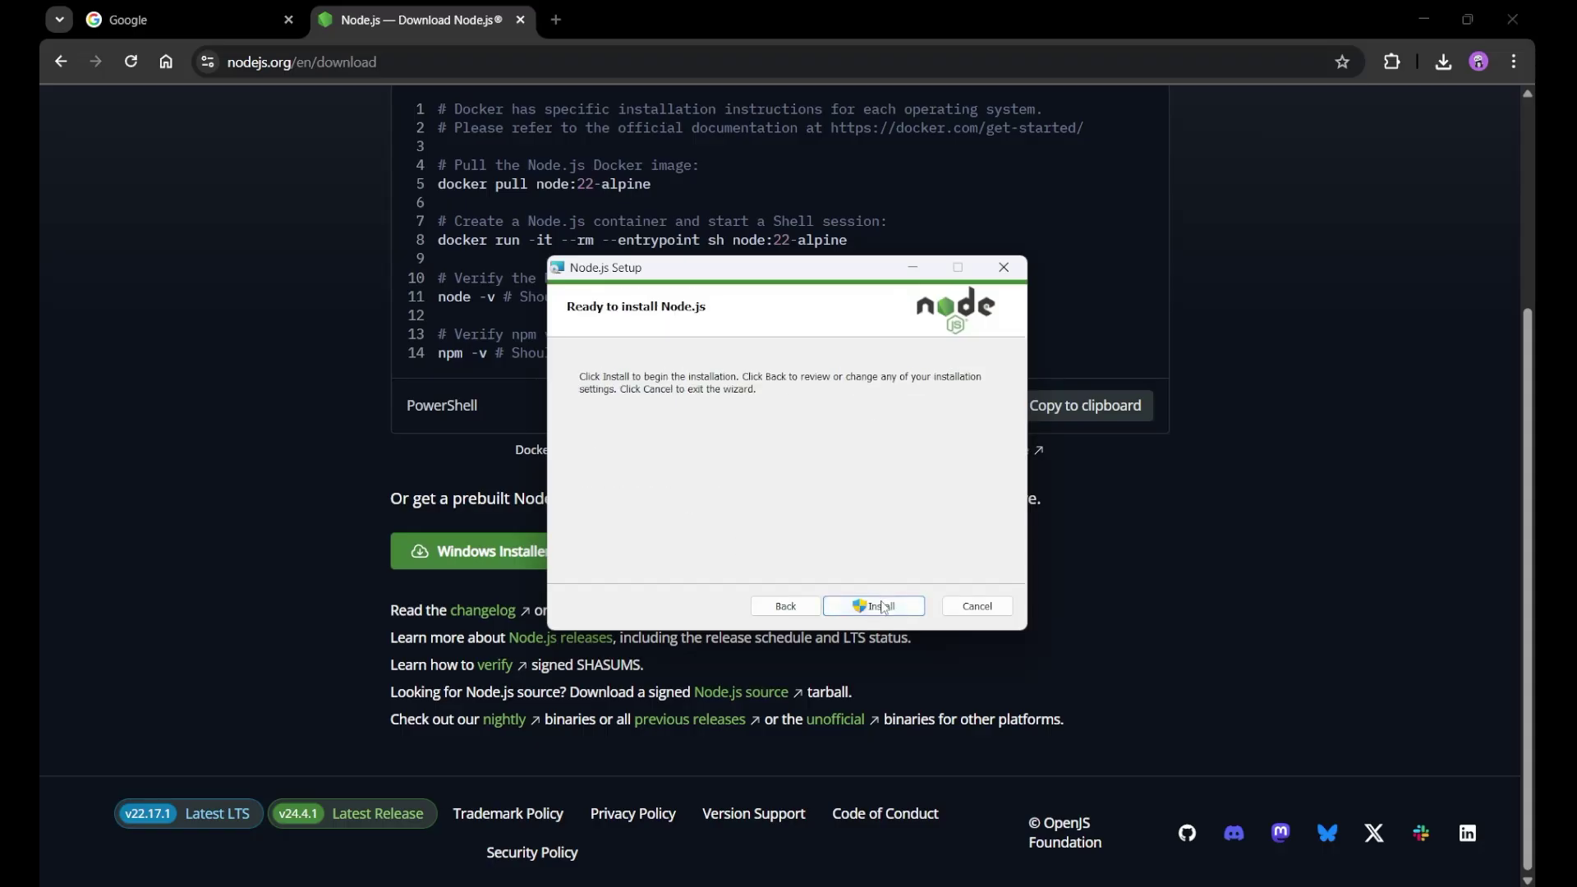
left_click(883, 612)
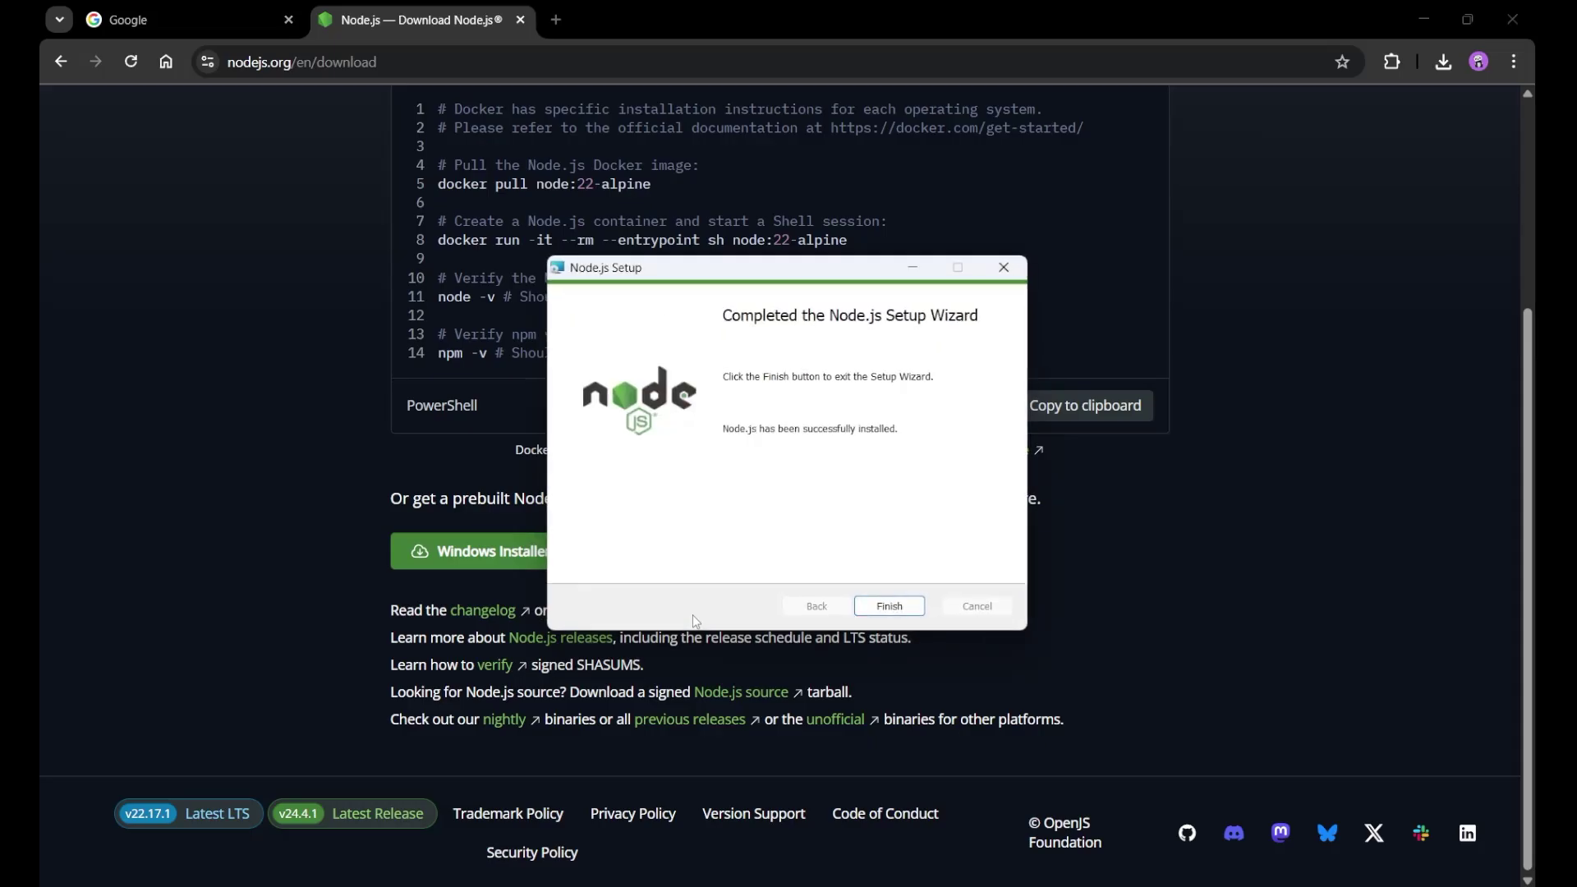
left_click(890, 605)
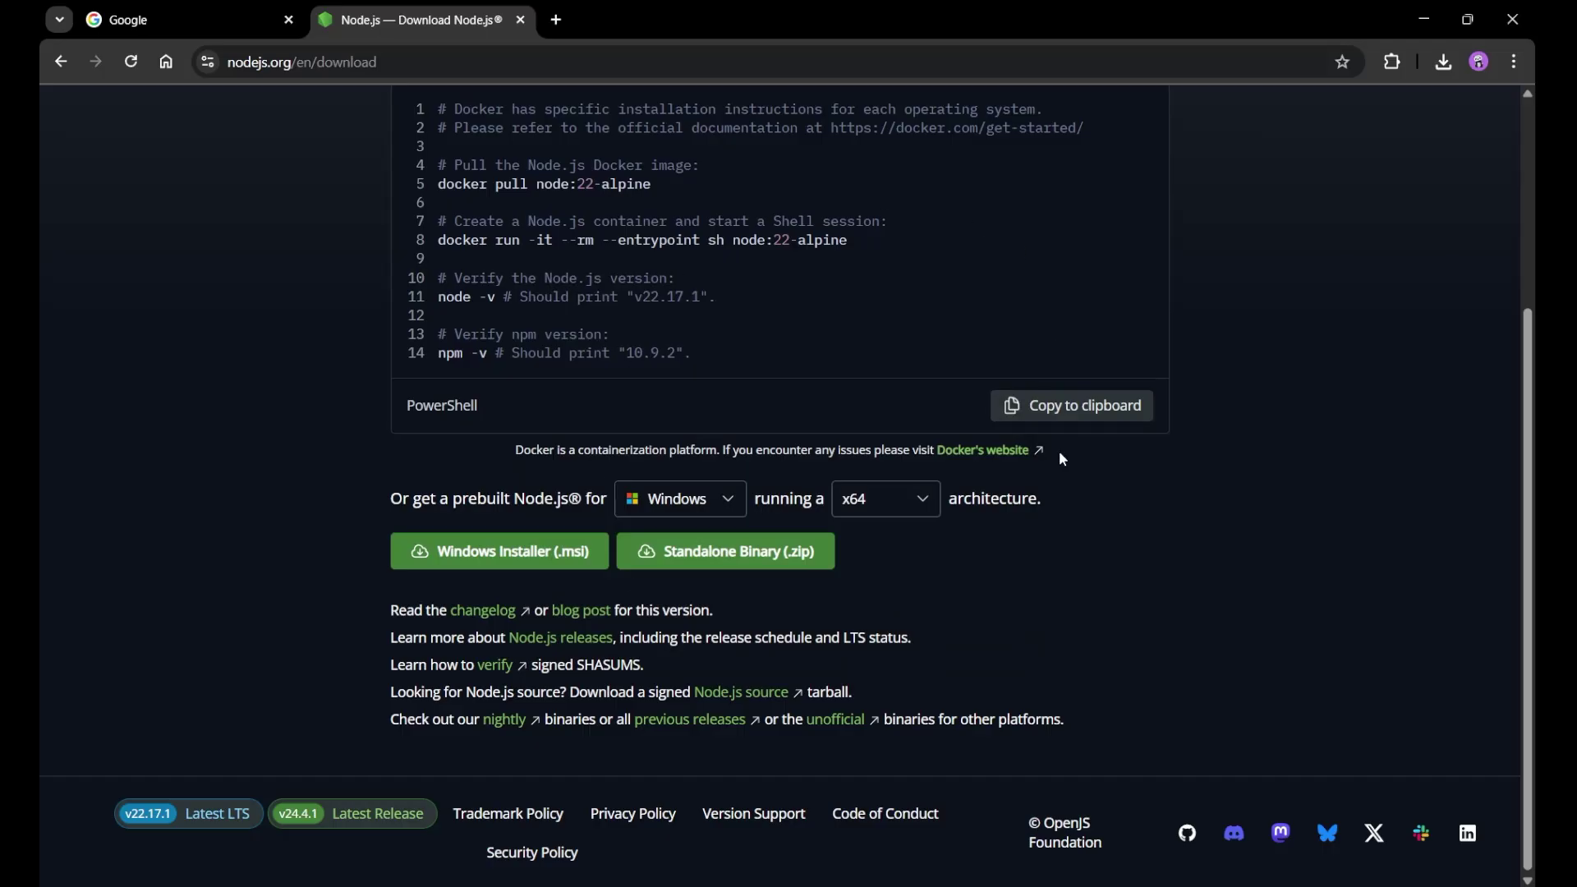
- Launch the Terminal app from Start Menu search with 'ter'
key("super")
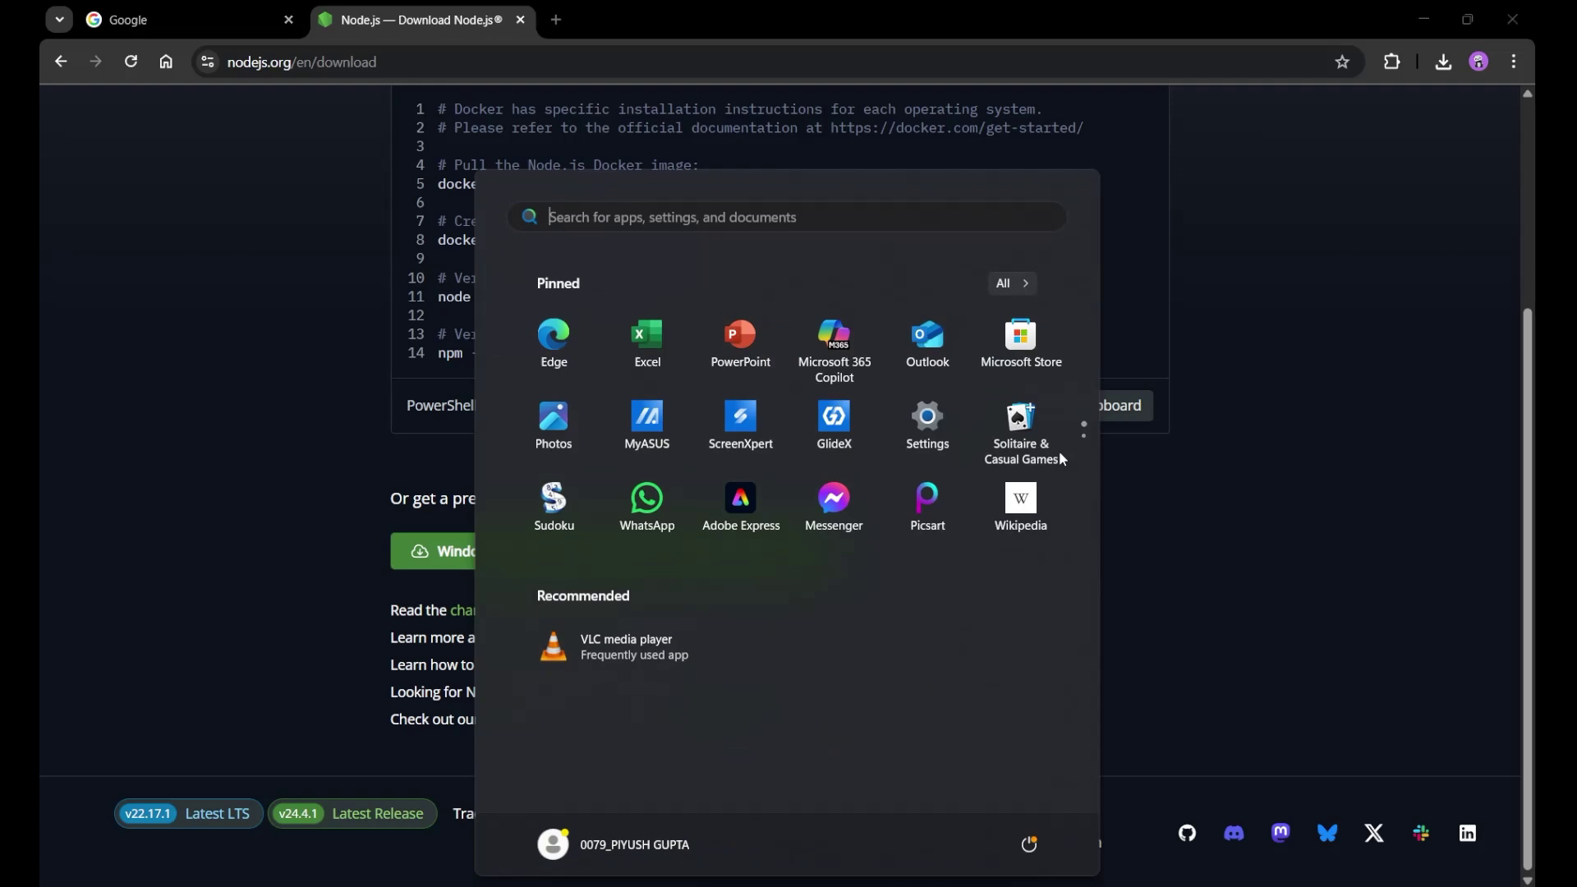
type("ter")
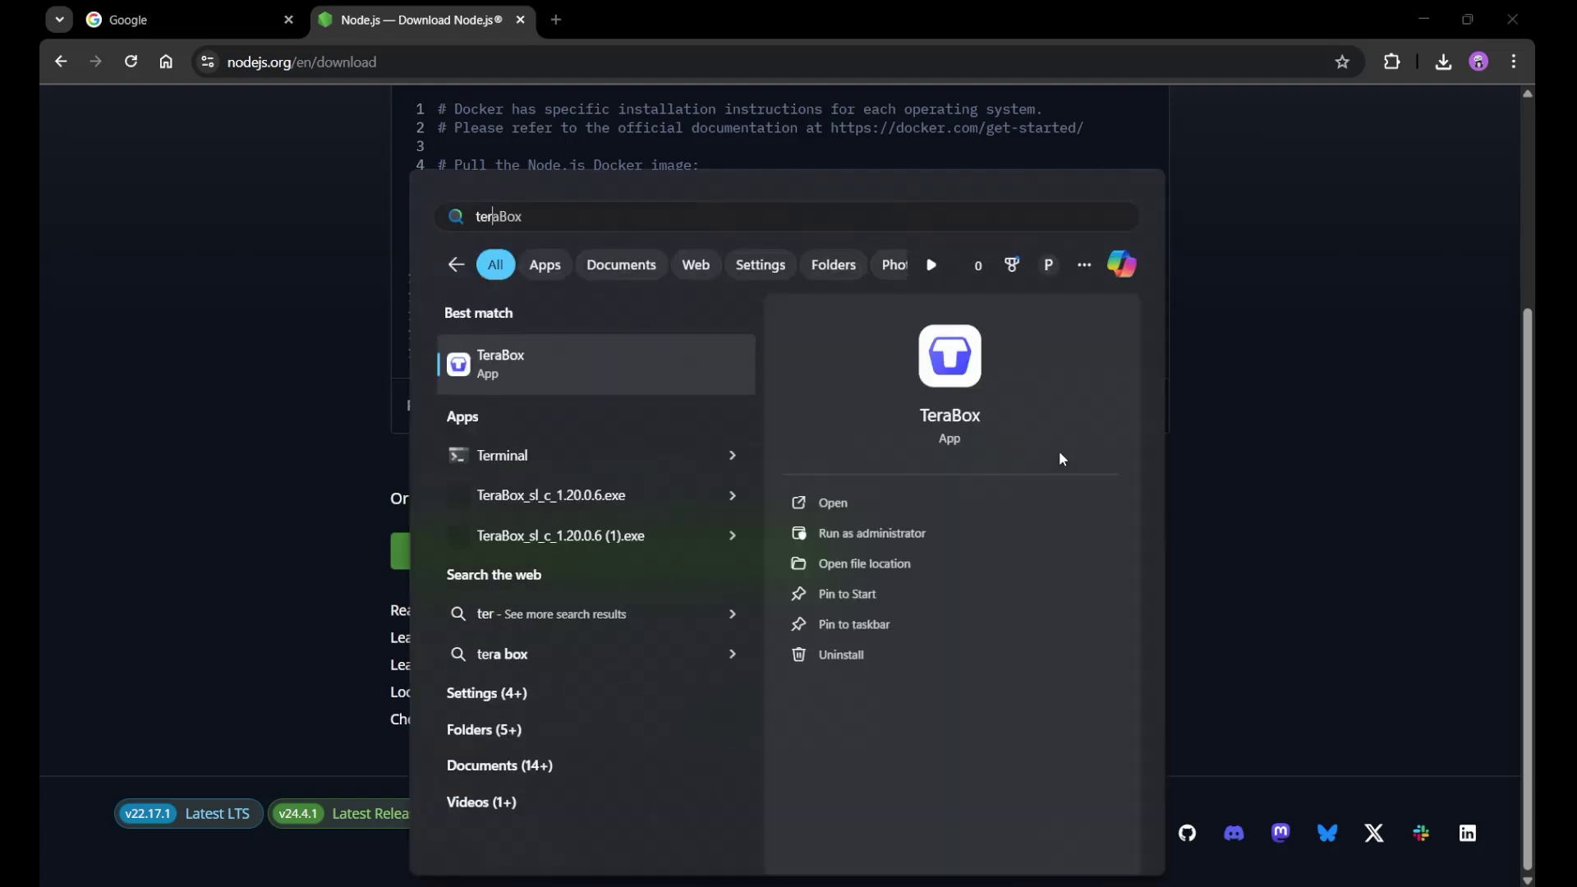
key("Down")
key("Down")
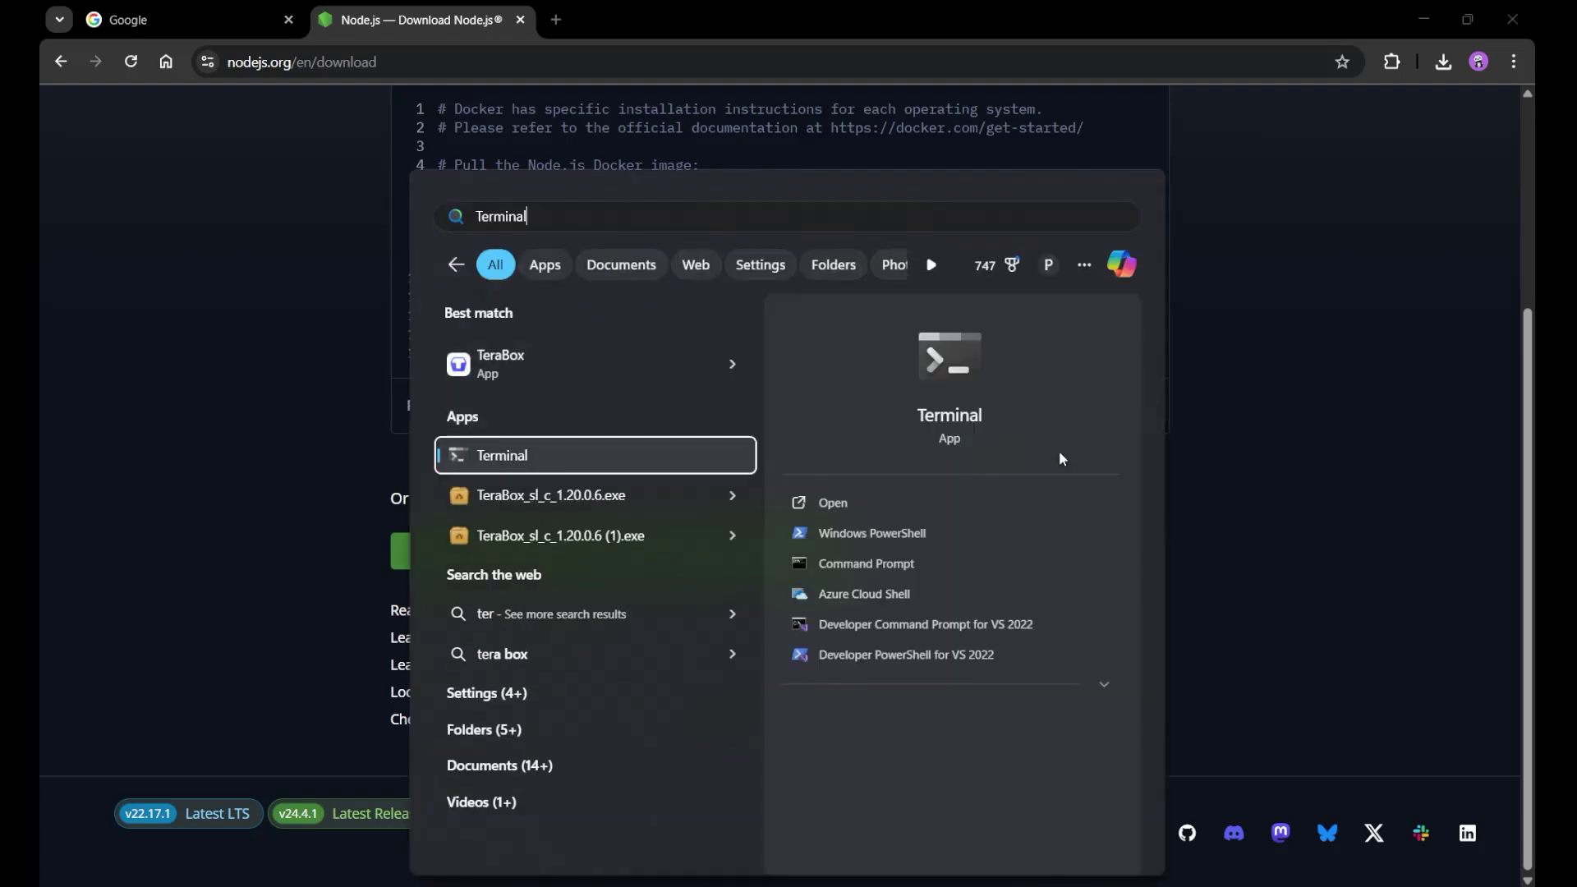
key("Return")
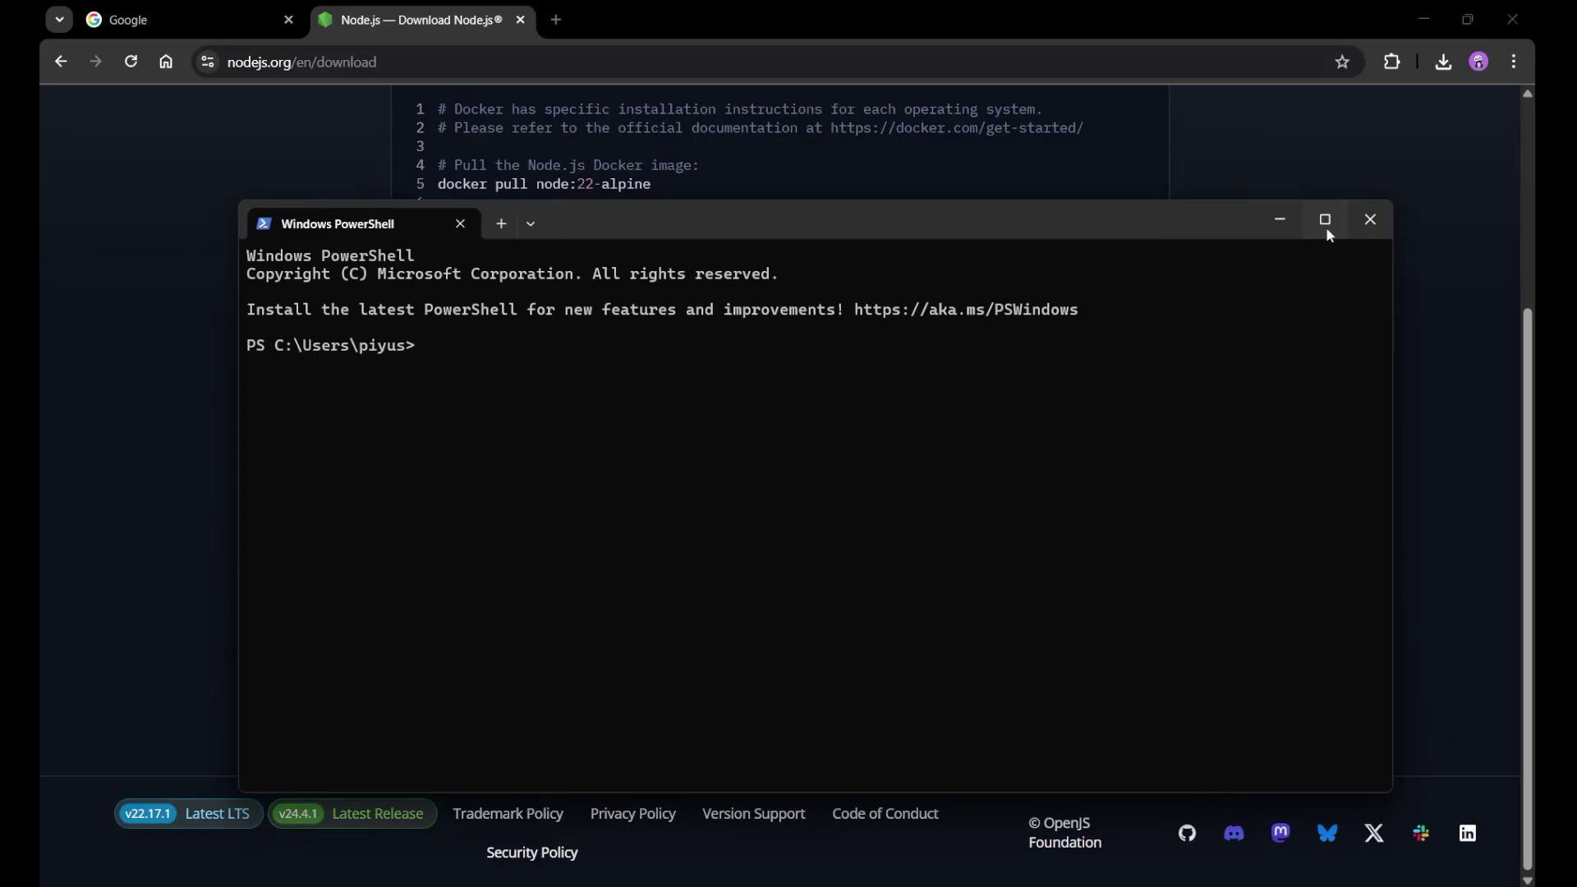
- Maximize PowerShell, run node -v, and highlight the printed v22.17.1
left_click(1327, 222)
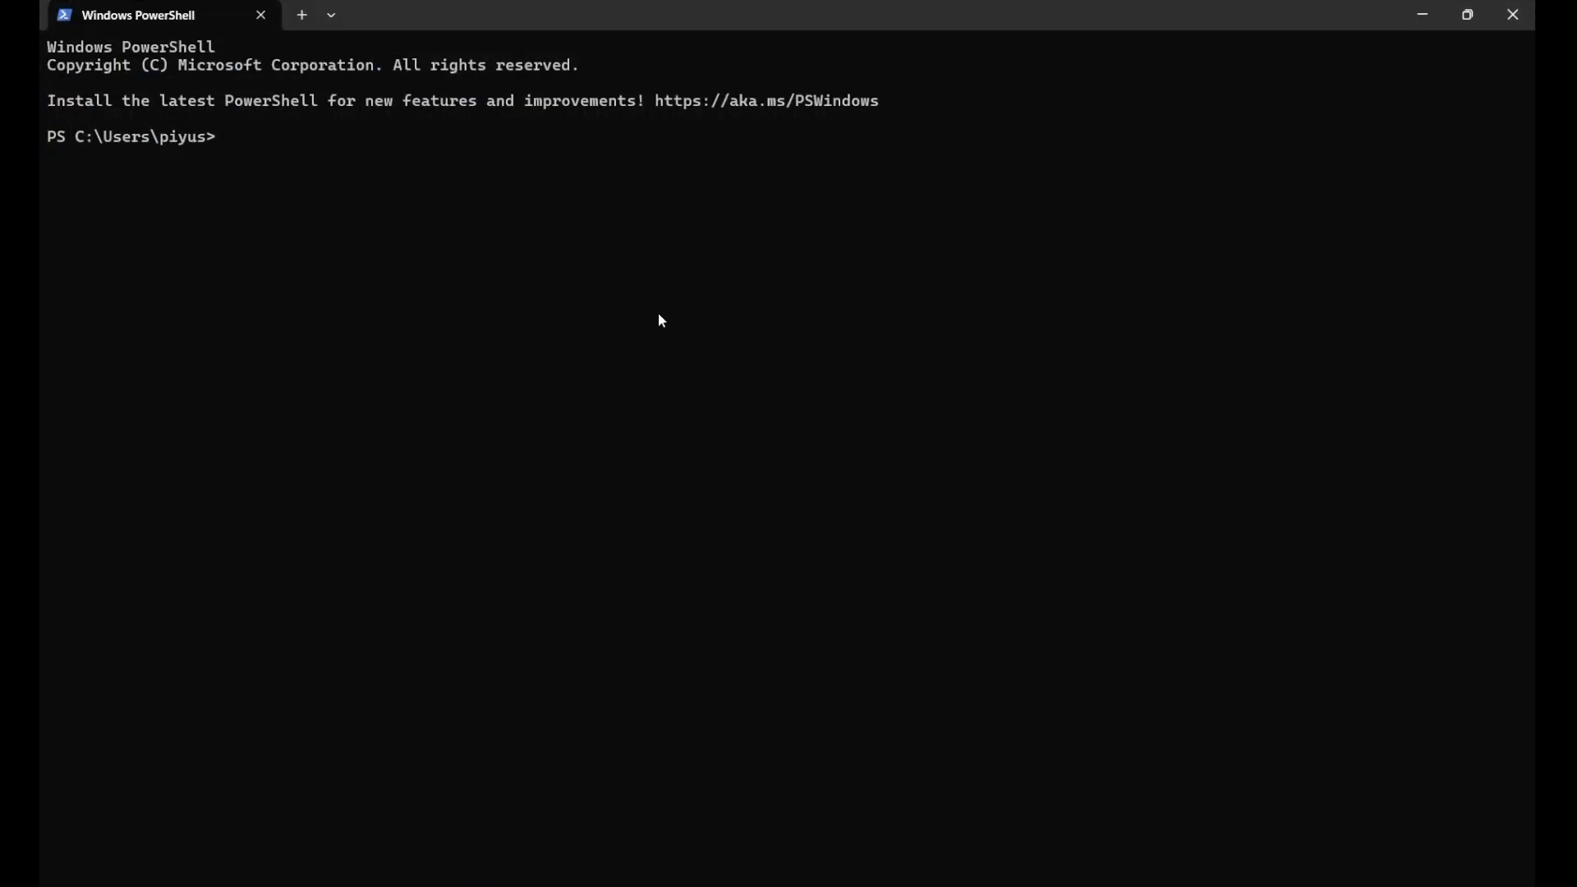
type("node ")
type("-v")
key("Return")
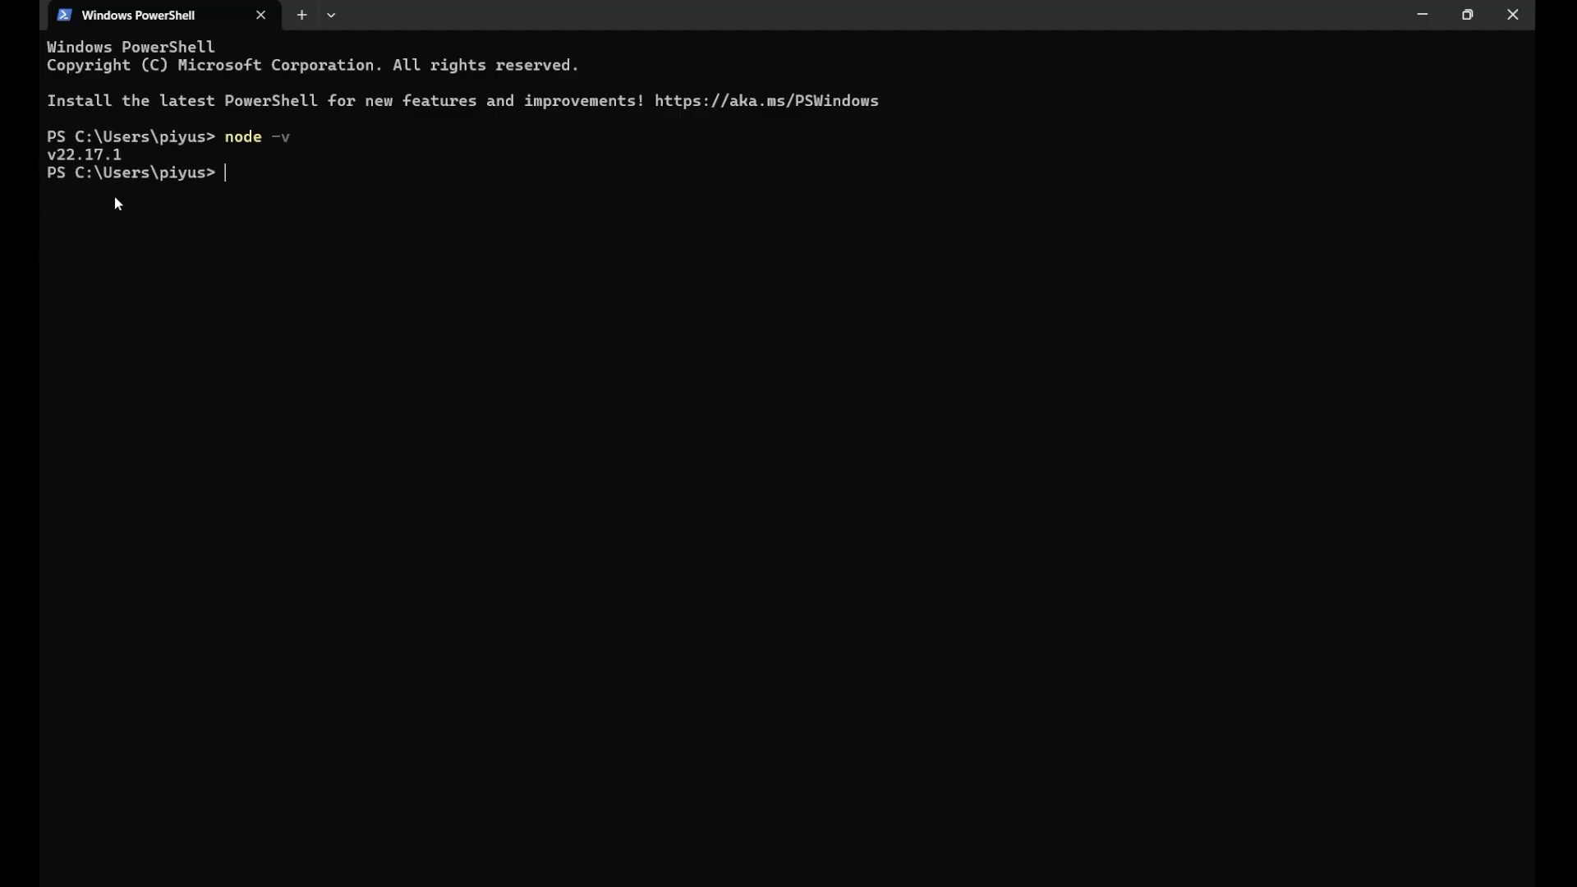
left_click_drag(126, 154, 44, 156)
key("ctrl+c")
- Minimize PowerShell to return to the Node.js download page in Chrome
left_click(1413, 18)
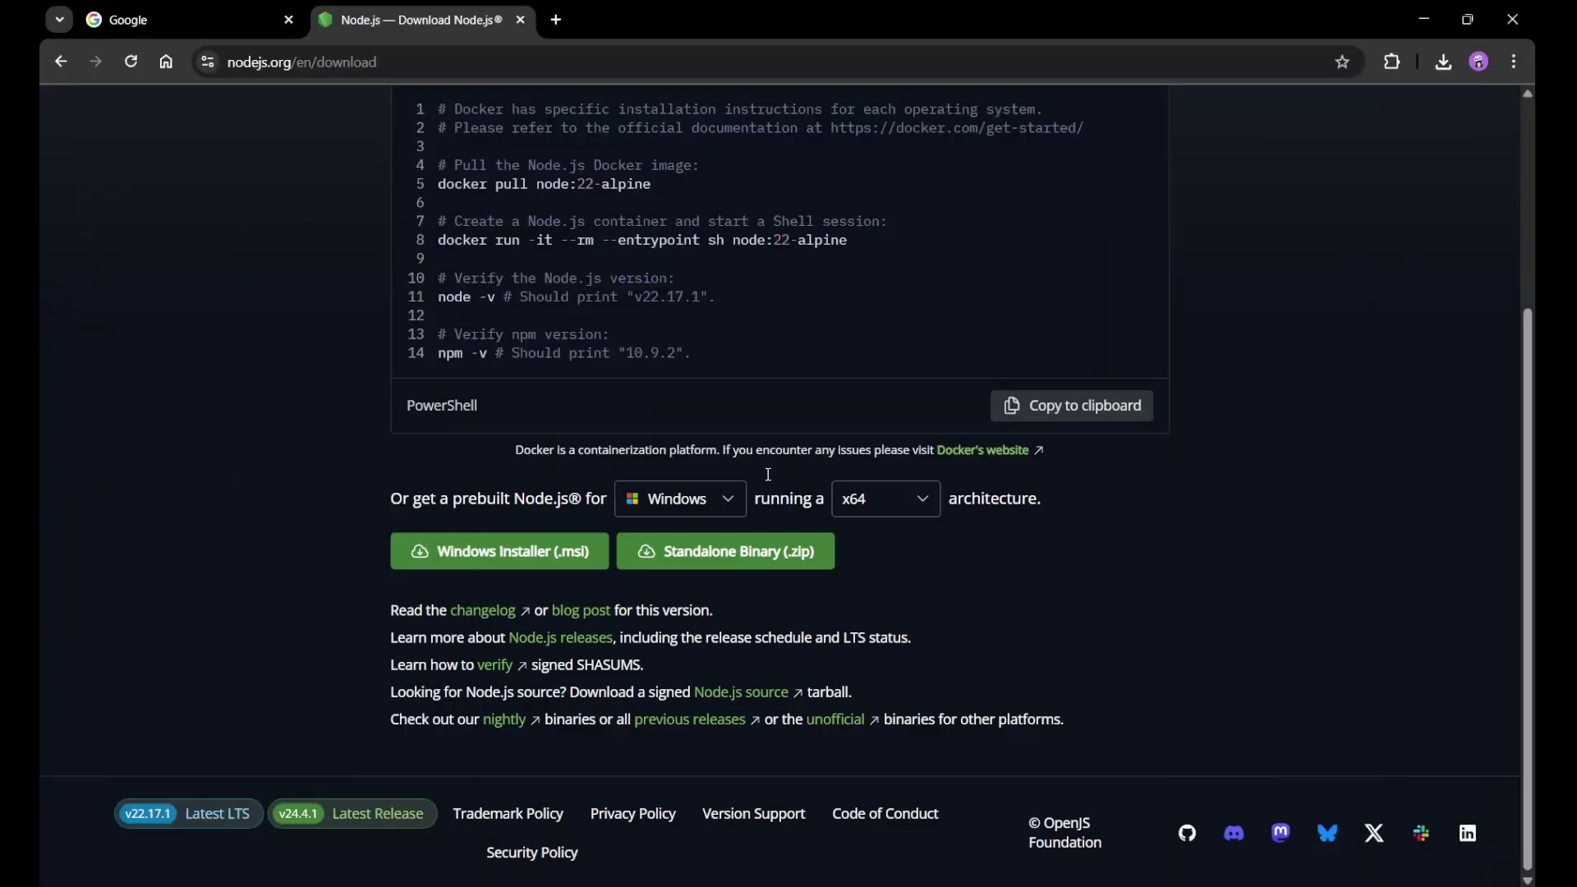
scroll(682, 551, "up", 3)
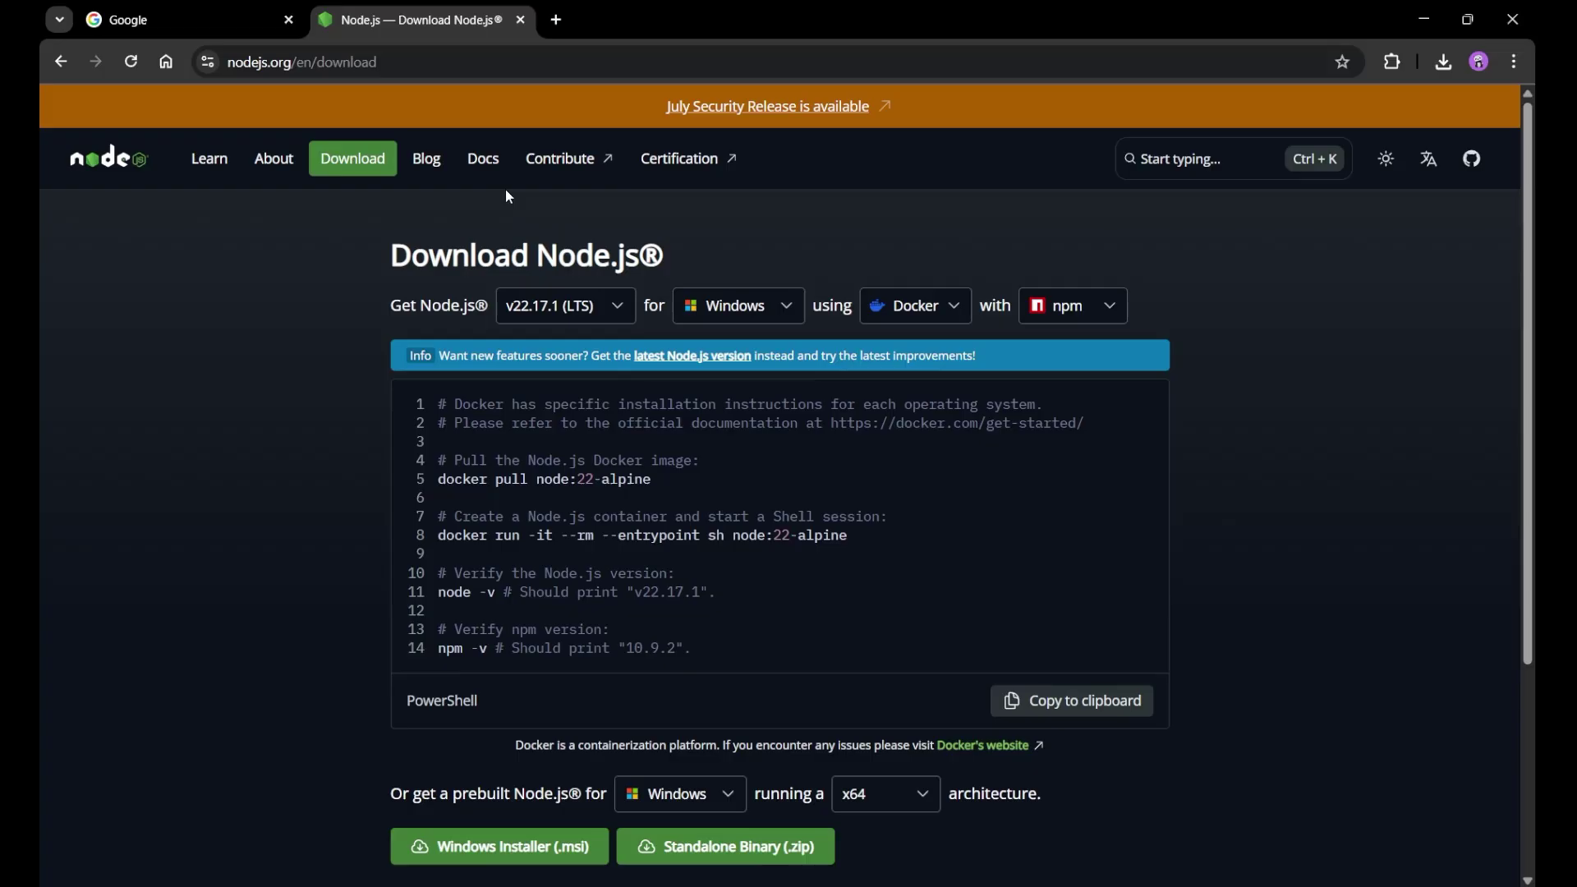
left_click(495, 169)
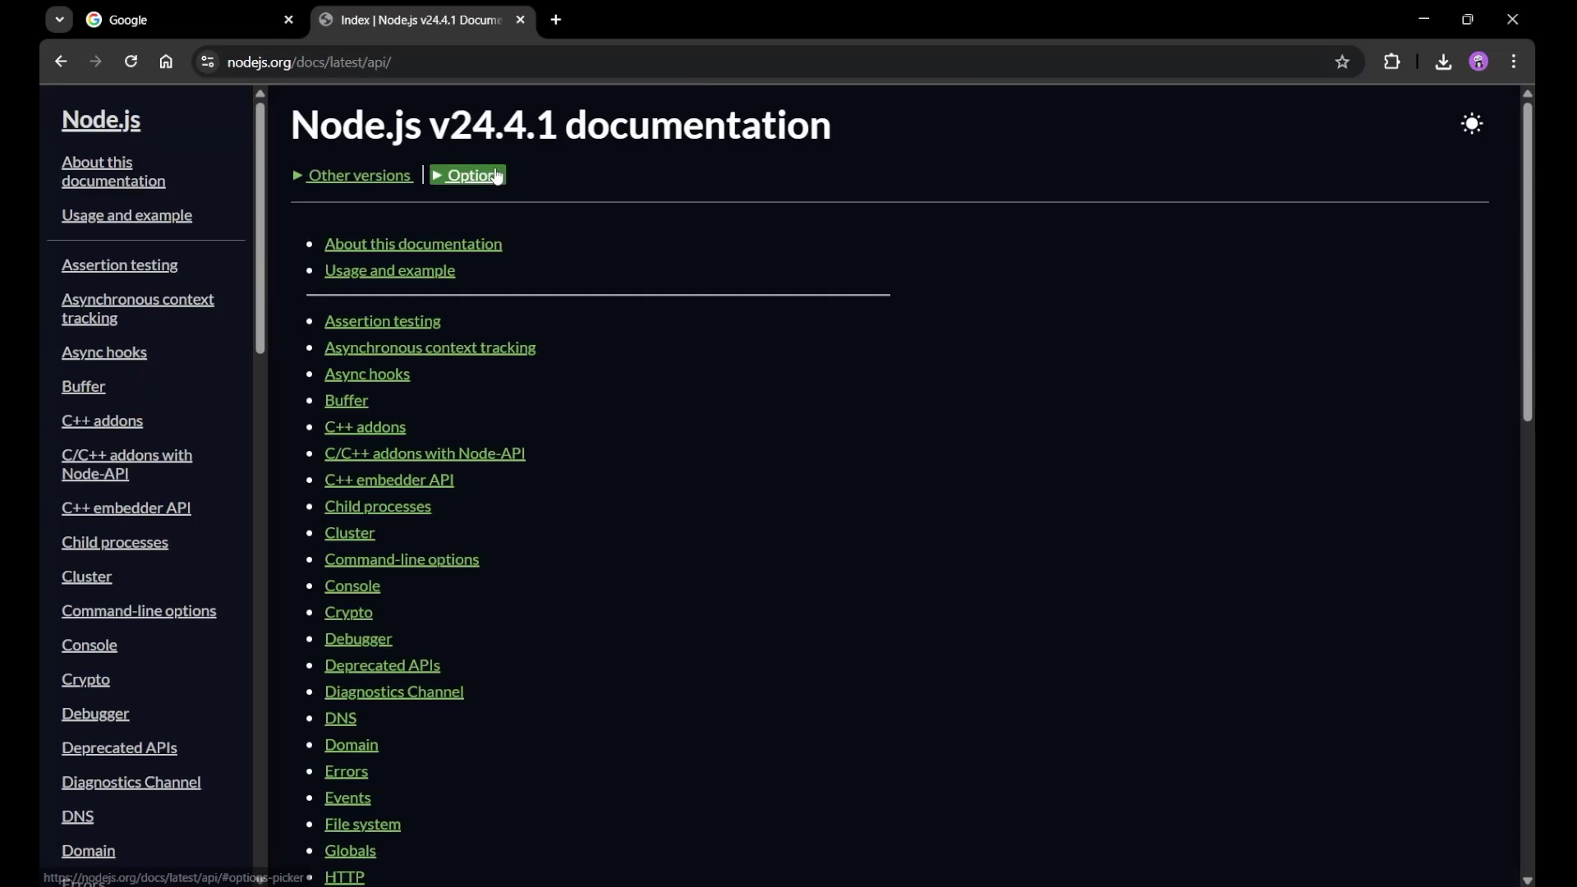
scroll(584, 619, "down", 2)
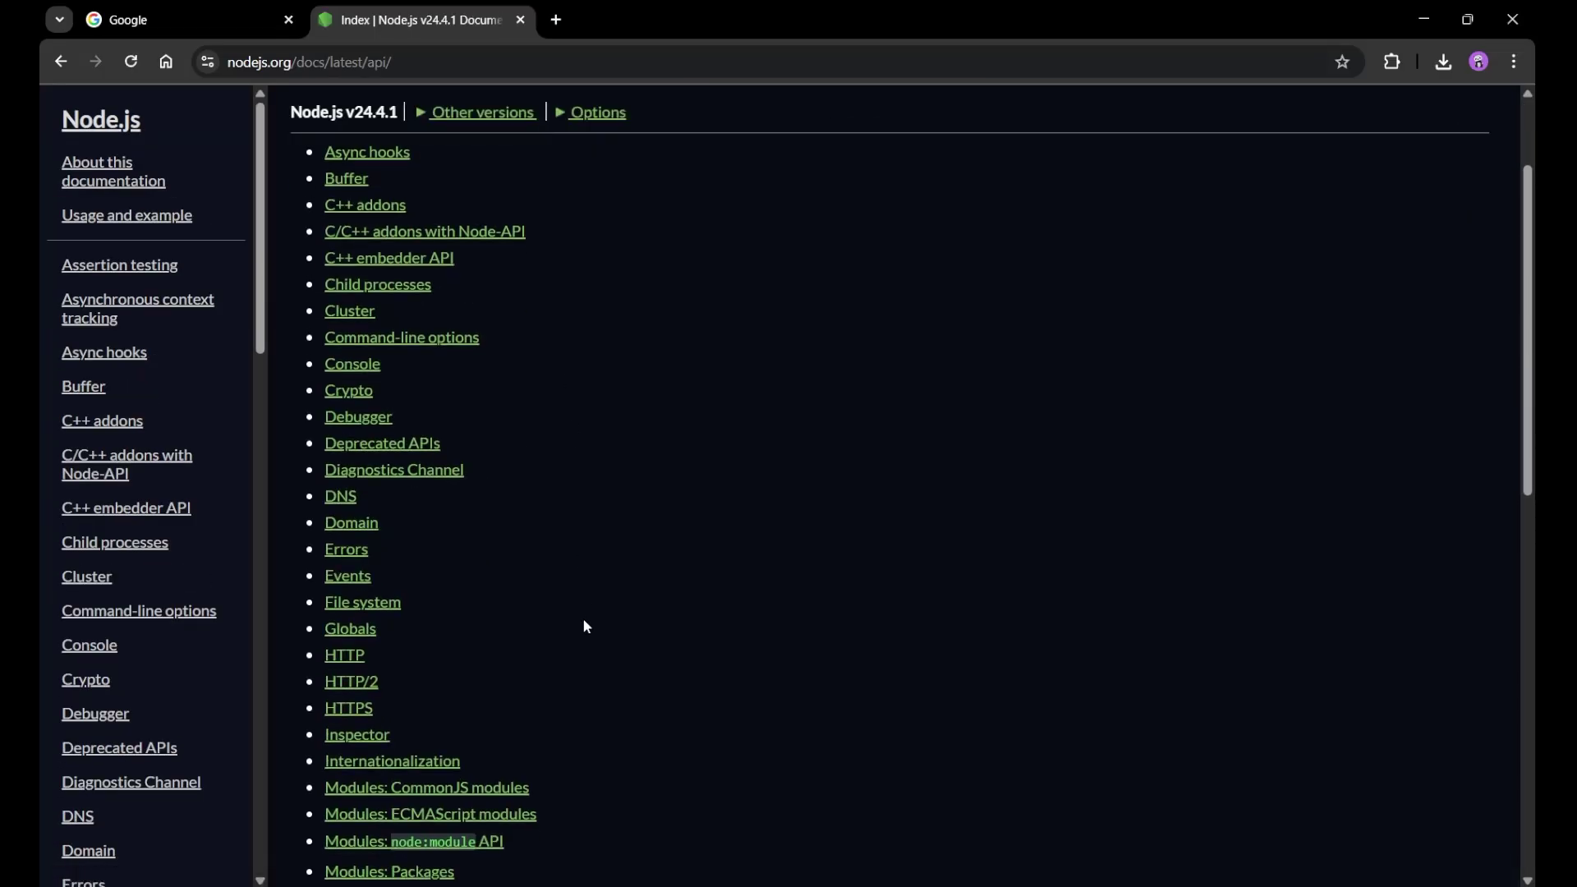
scroll(584, 619, "up", 2)
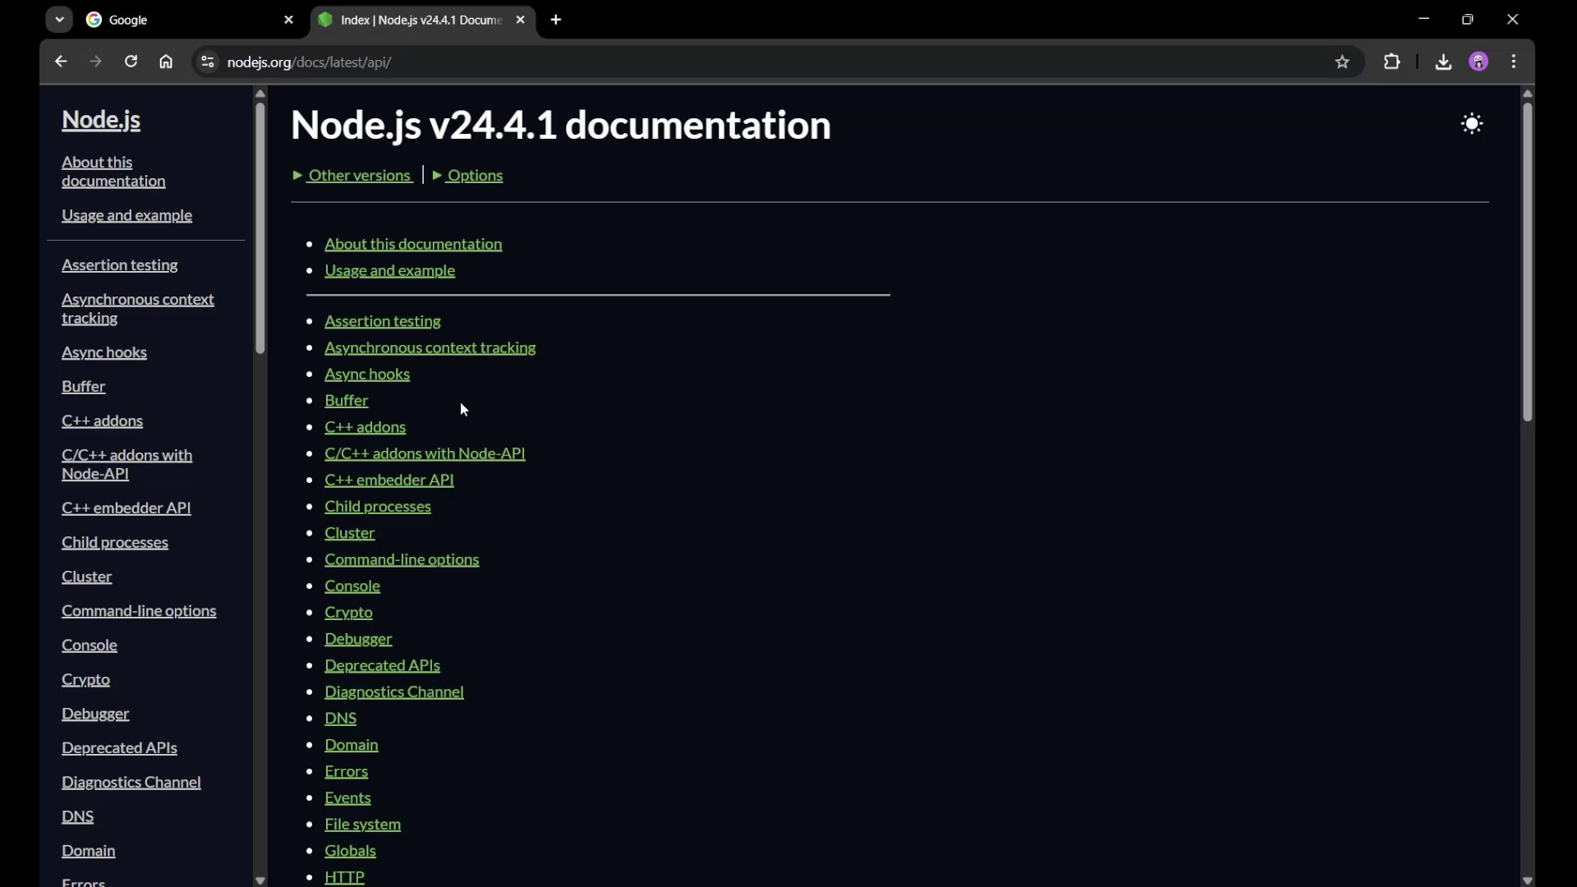
scroll(500, 804, "down", 2)
scroll(500, 804, "down", 1)
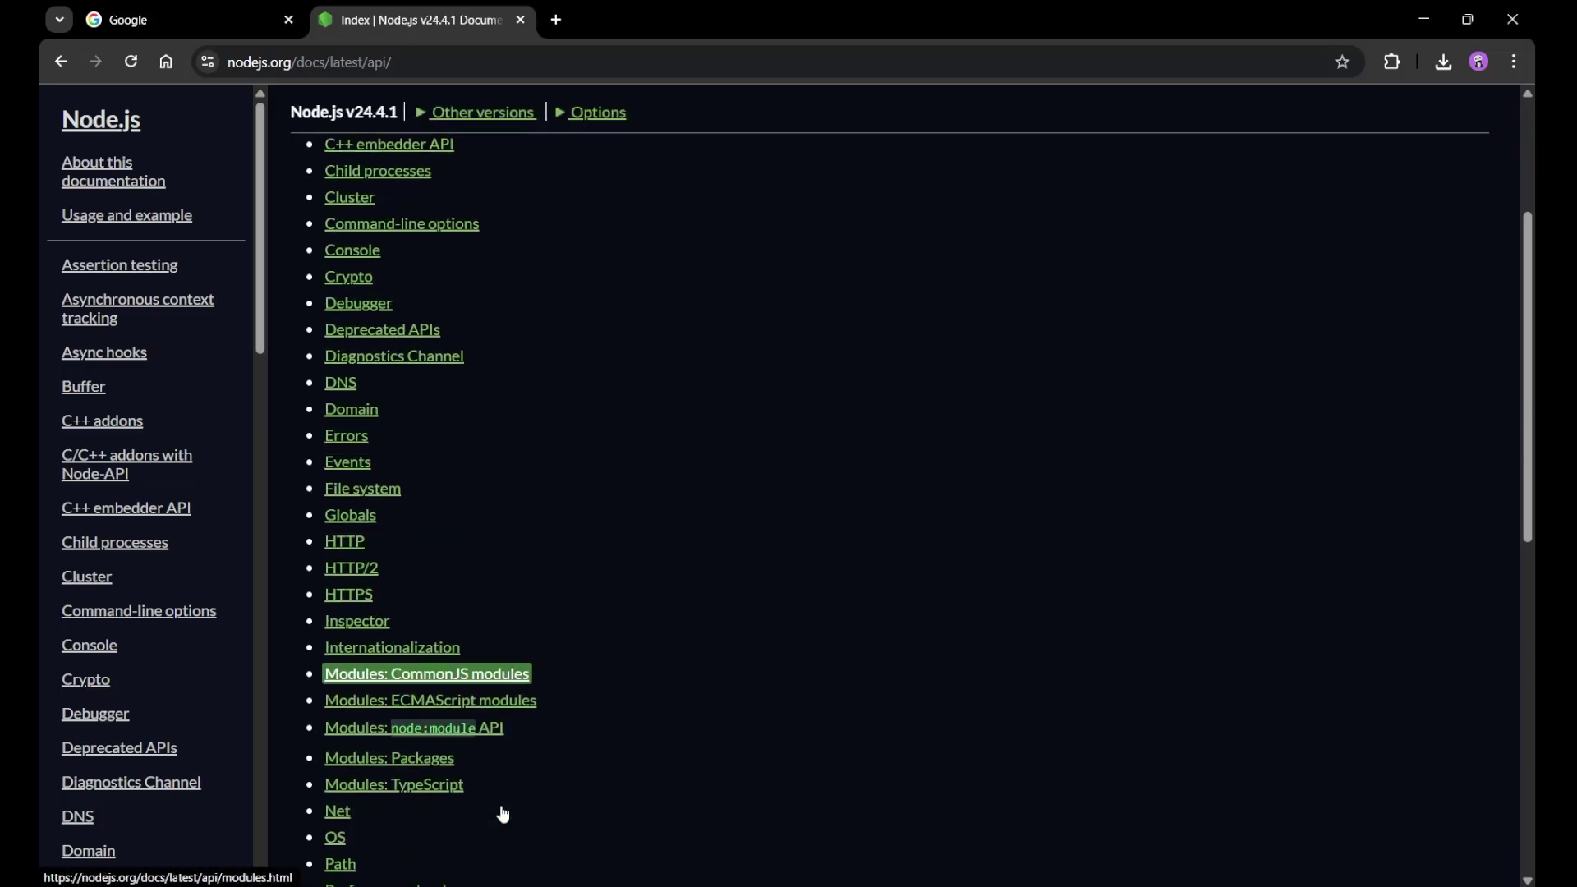
scroll(500, 805, "up", 1)
scroll(500, 805, "up", 3)
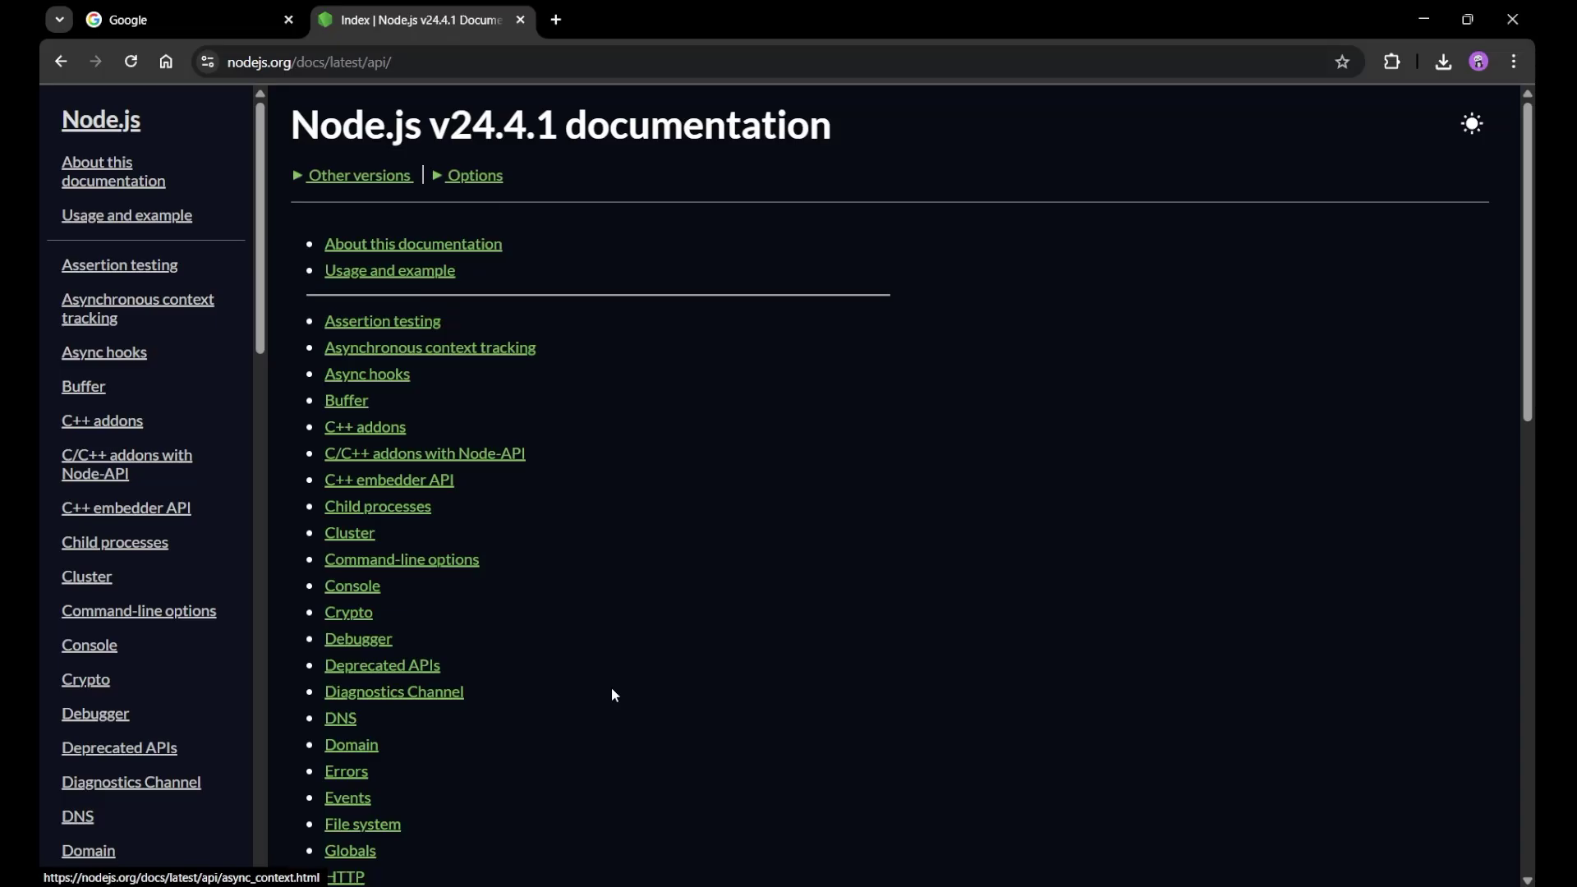
scroll(611, 686, "down", 5)
scroll(611, 687, "down", 4)
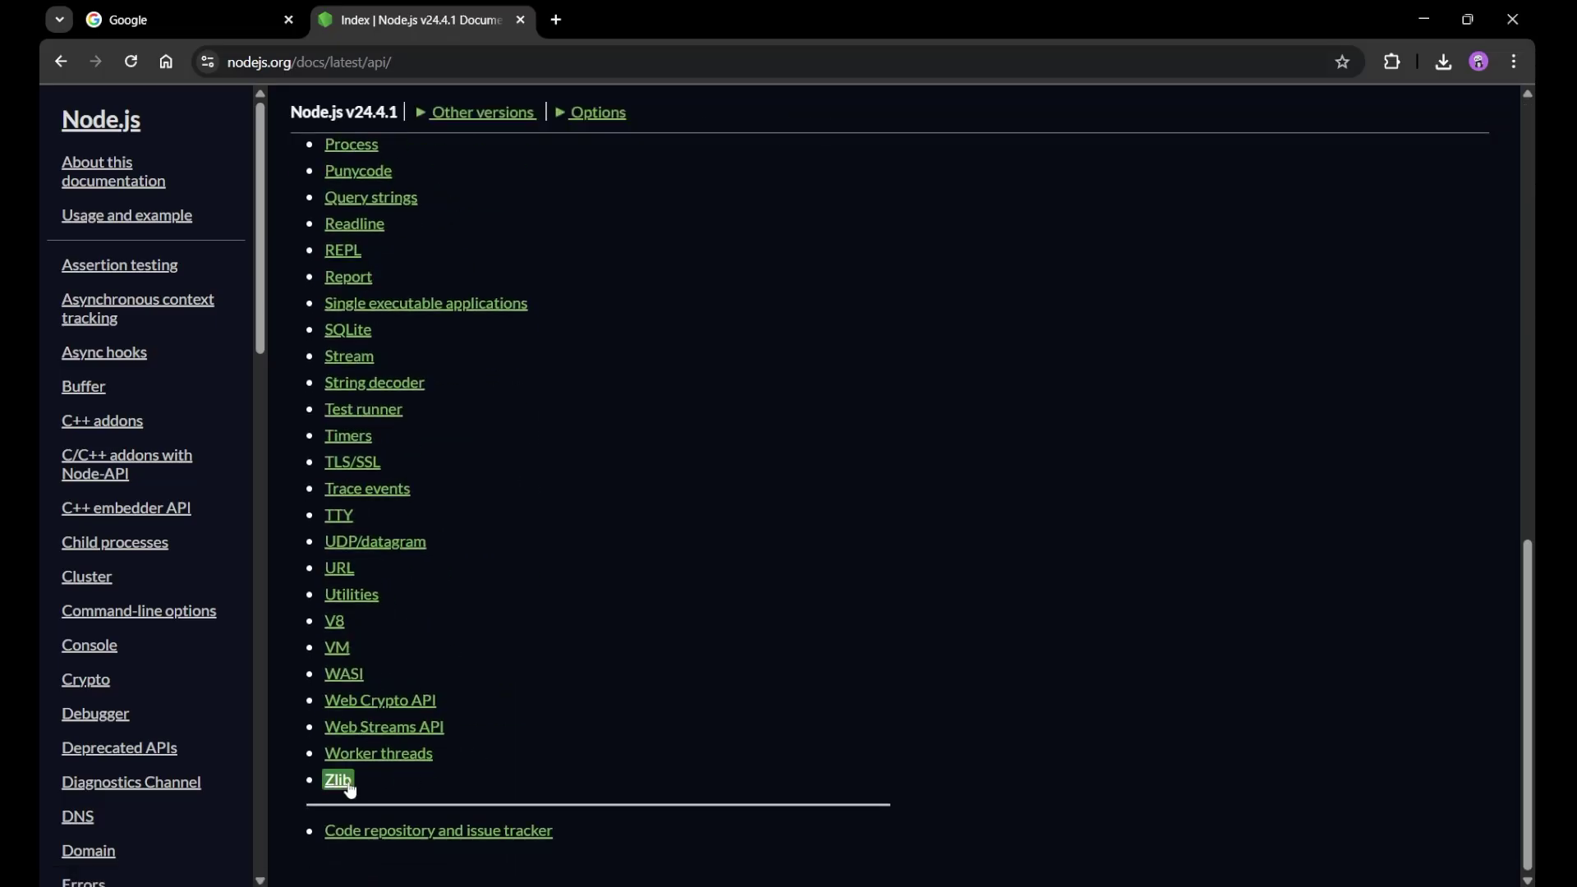
scroll(328, 306, "up", 3)
scroll(333, 302, "up", 4)
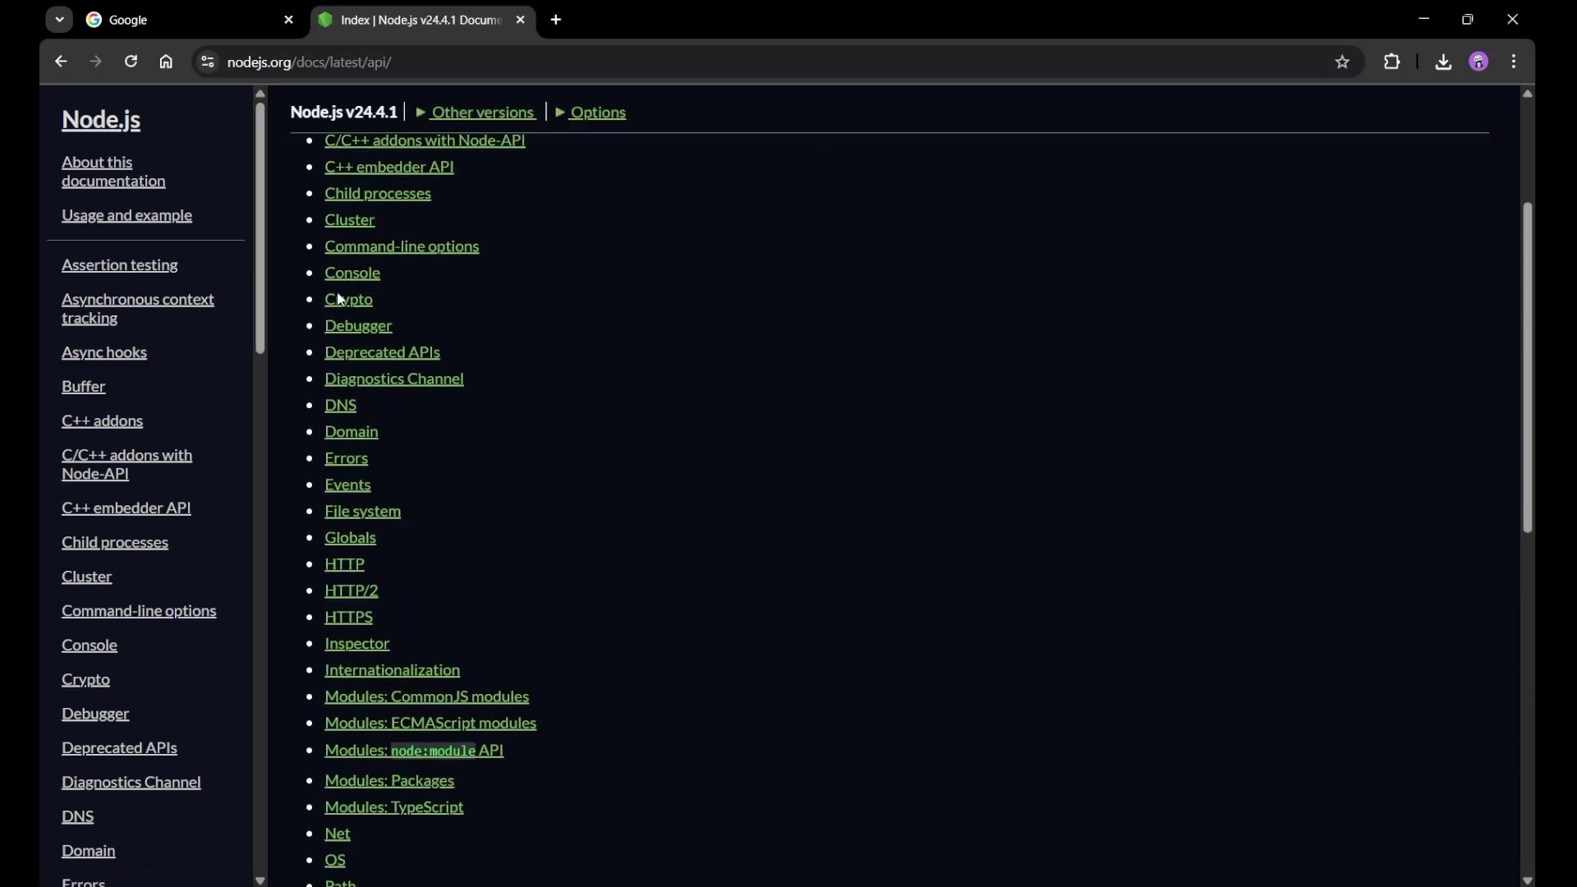
scroll(339, 298, "up", 2)
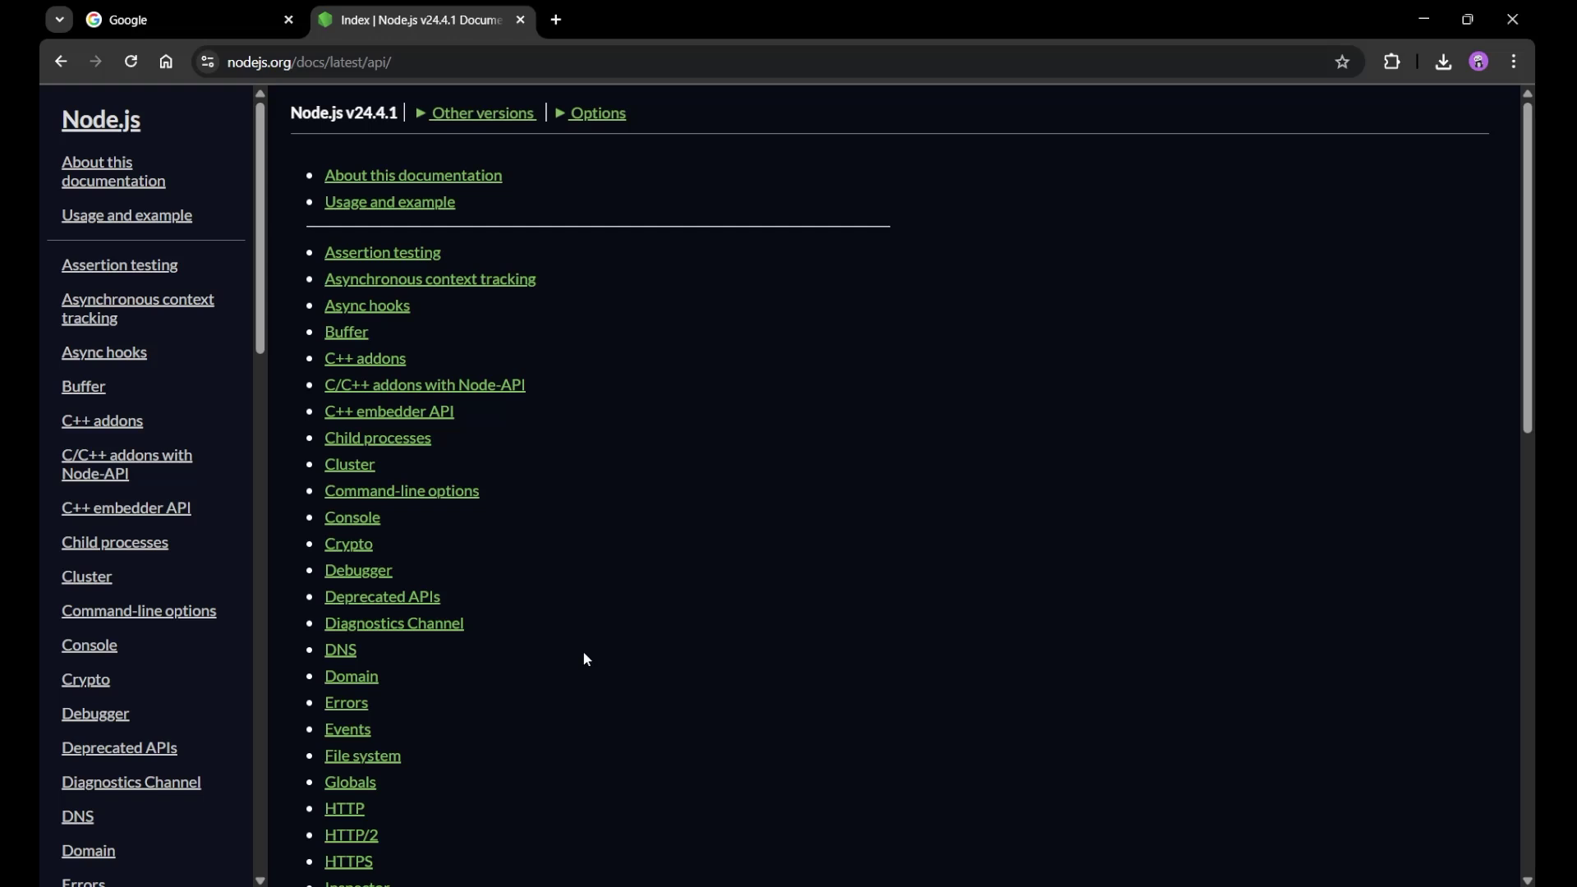
scroll(584, 659, "down", 2)
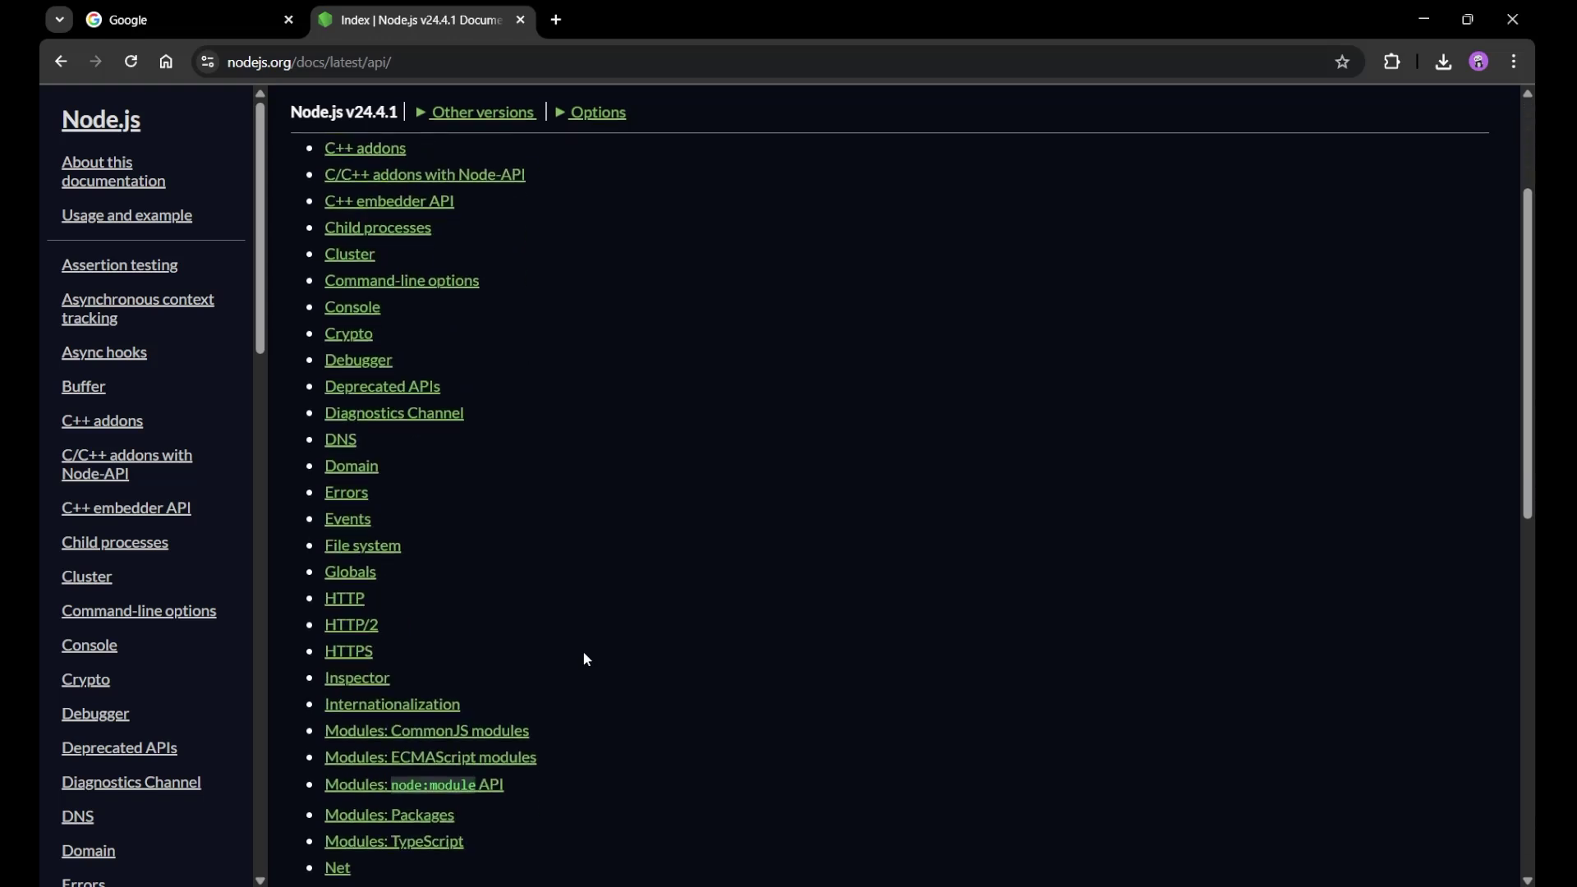
scroll(585, 660, "down", 1)
scroll(584, 657, "up", 4)
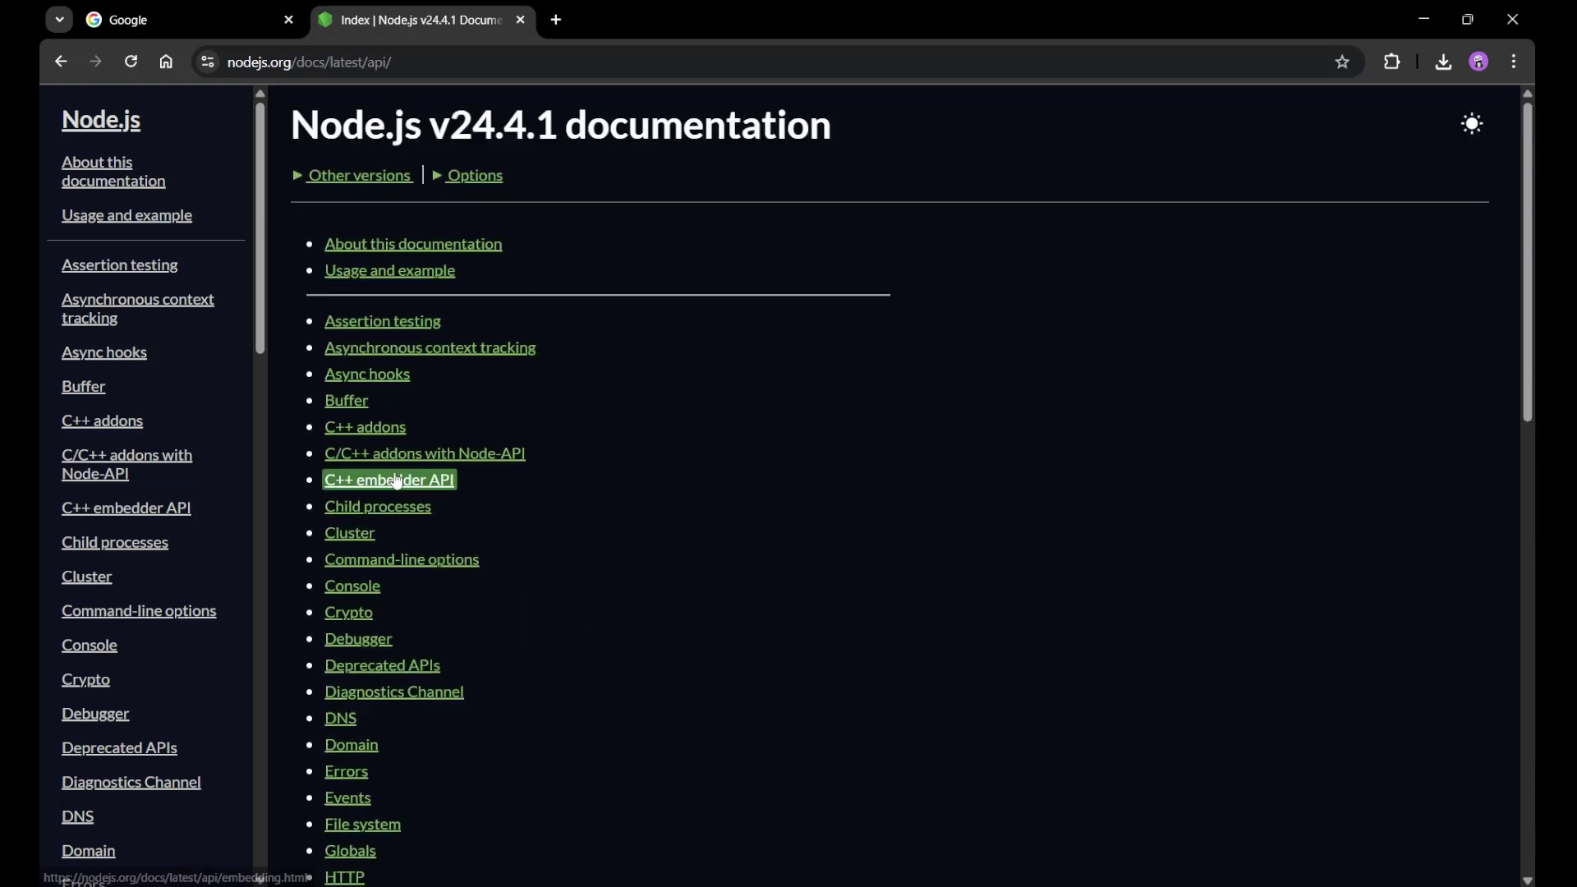